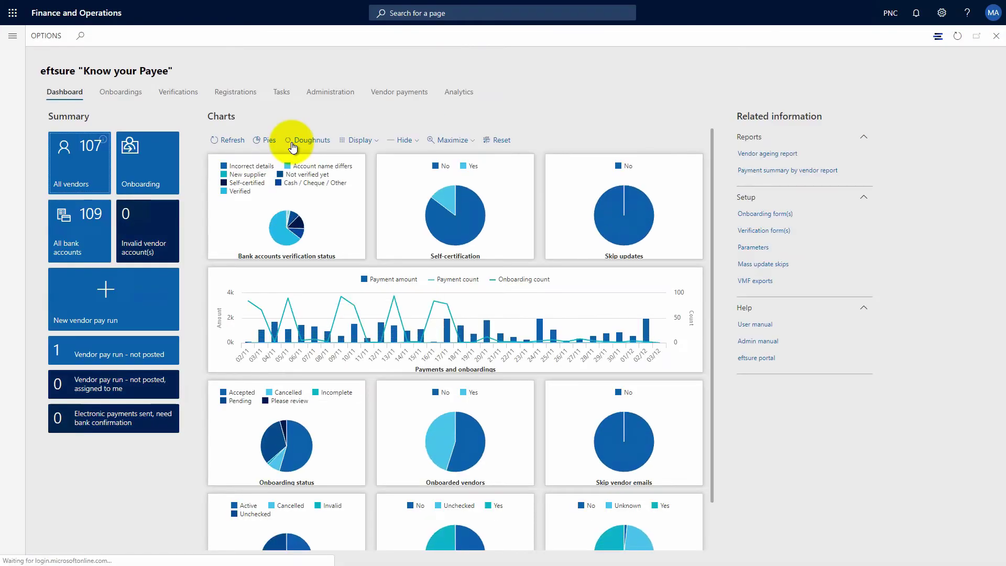
- Switch the Know your Payee dashboard charts from pies to Doughnuts
left_click(292, 143)
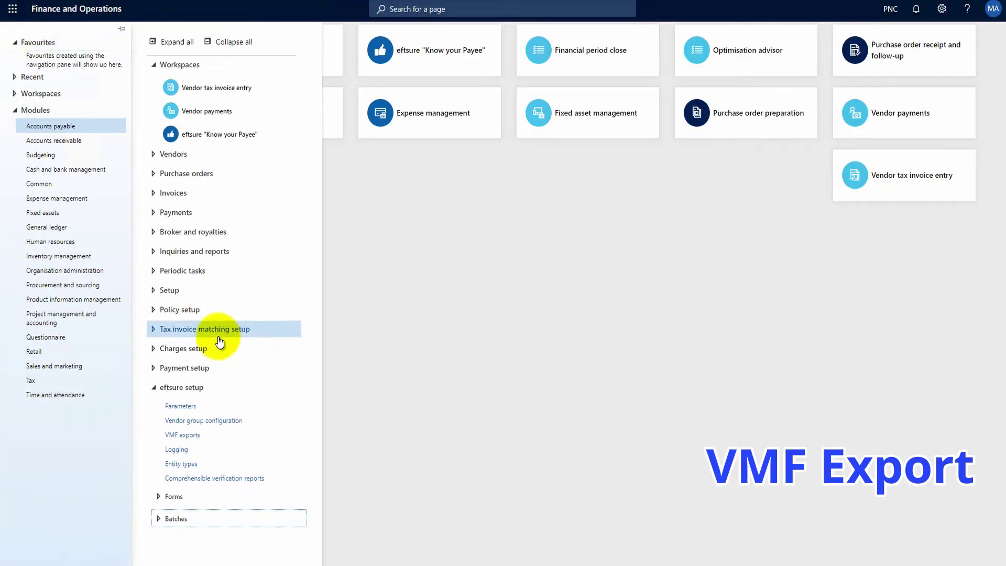
- Run a new VMF export covering vendor accounts matching PN* from the VMF exports list
left_click(193, 435)
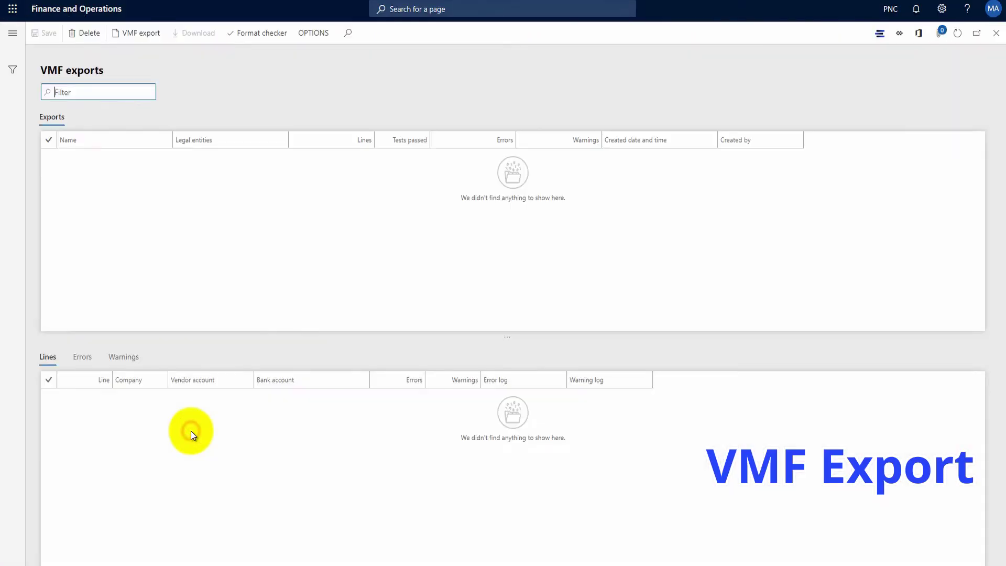
left_click(145, 32)
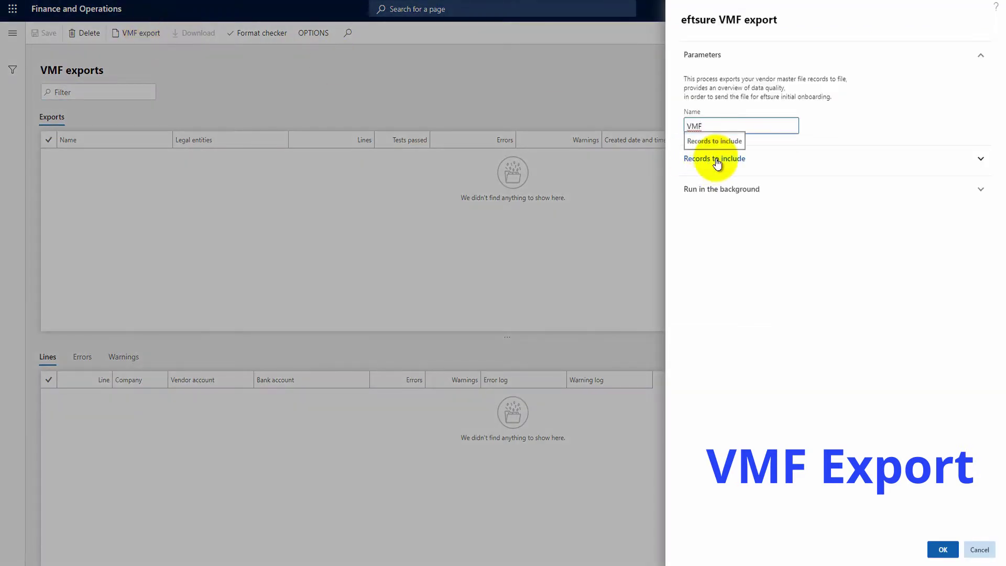
left_click(717, 163)
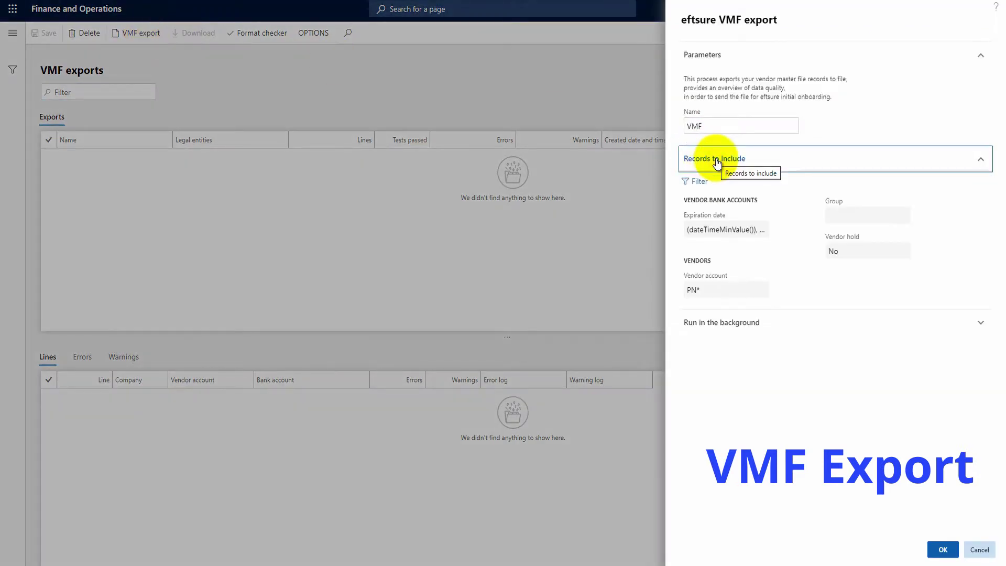
left_click(943, 549)
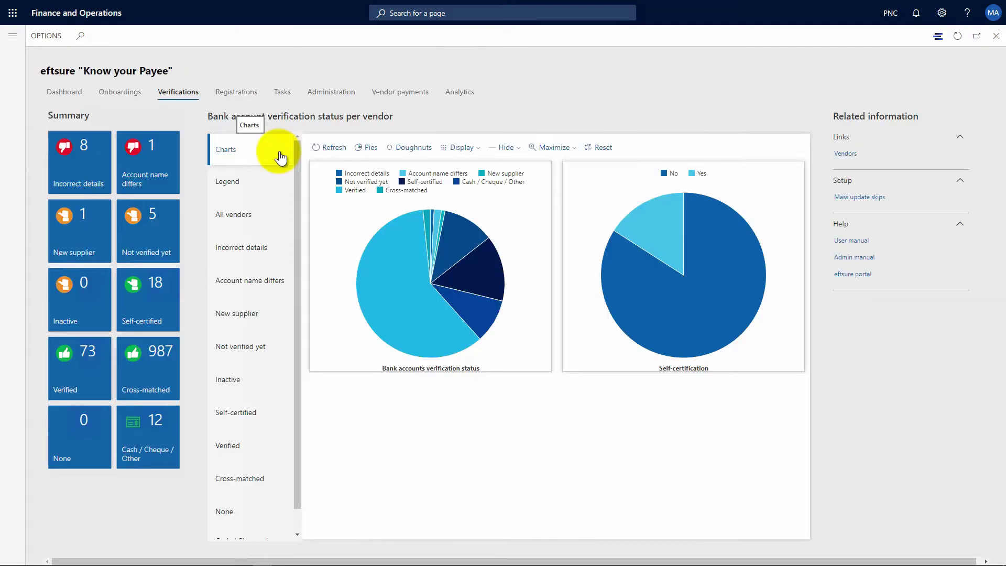
- Show legends and all-vendor lists for Verifications and Registrations, then filter to ABN invalid
left_click(272, 186)
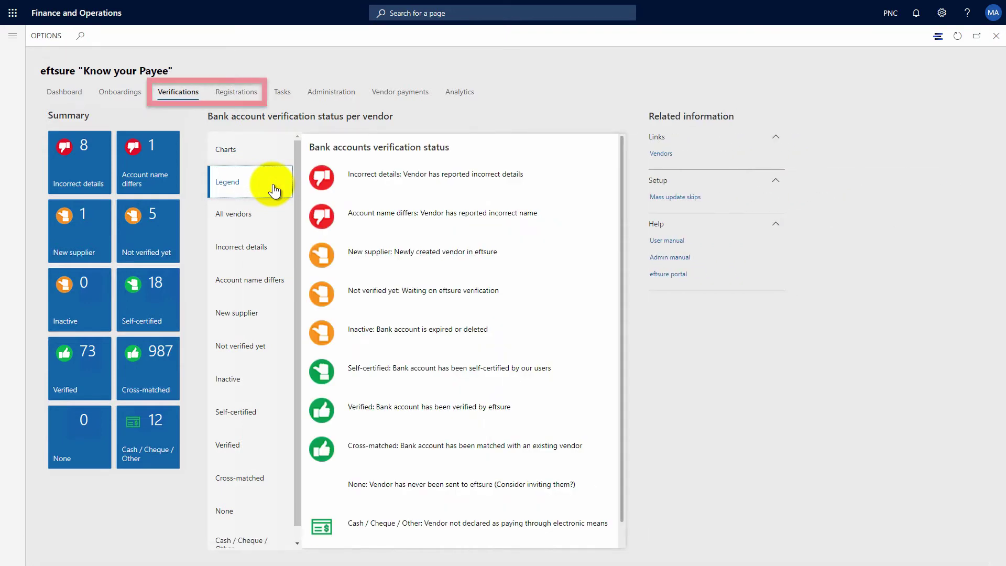
left_click(264, 214)
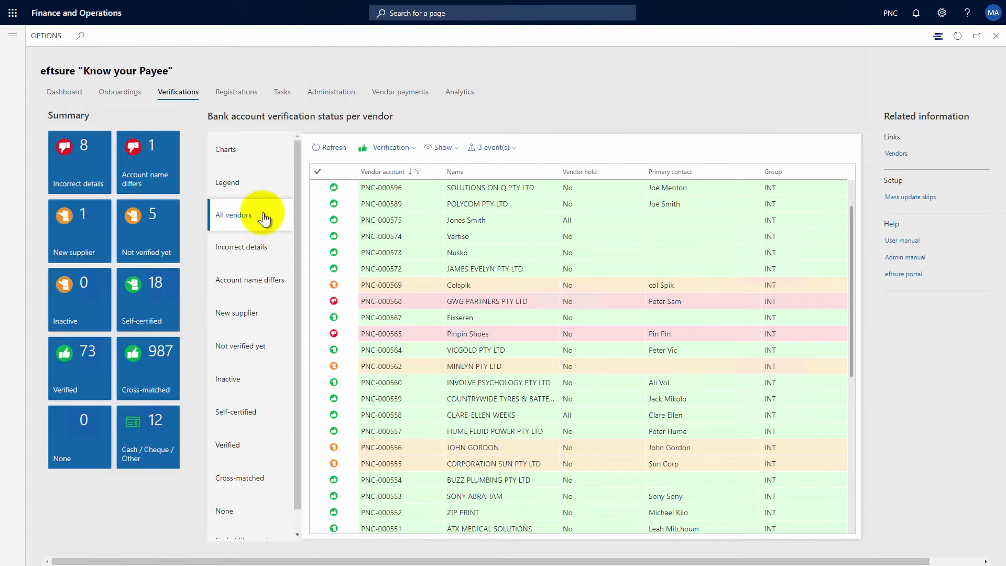
left_click(235, 93)
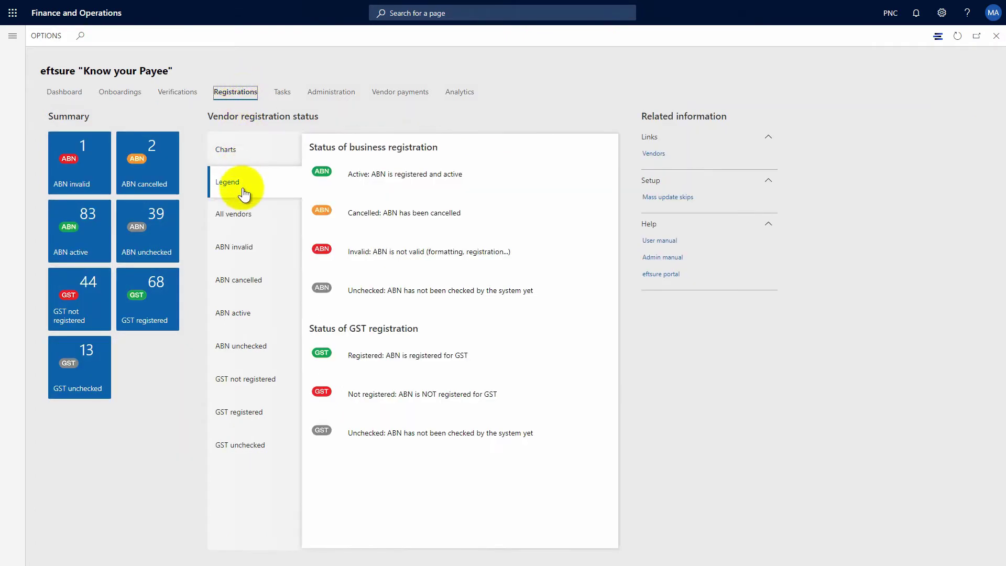
left_click(261, 215)
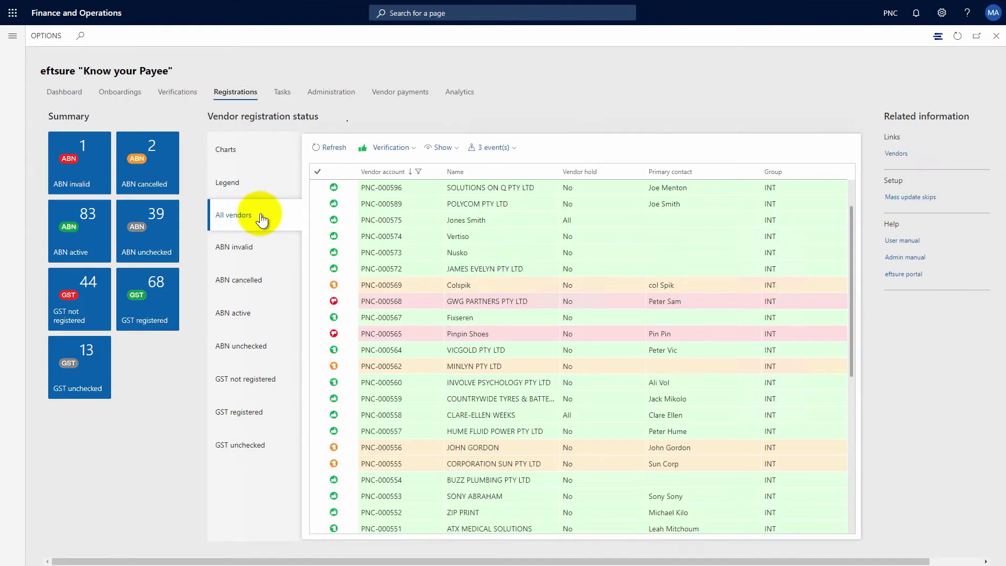
left_click(87, 171)
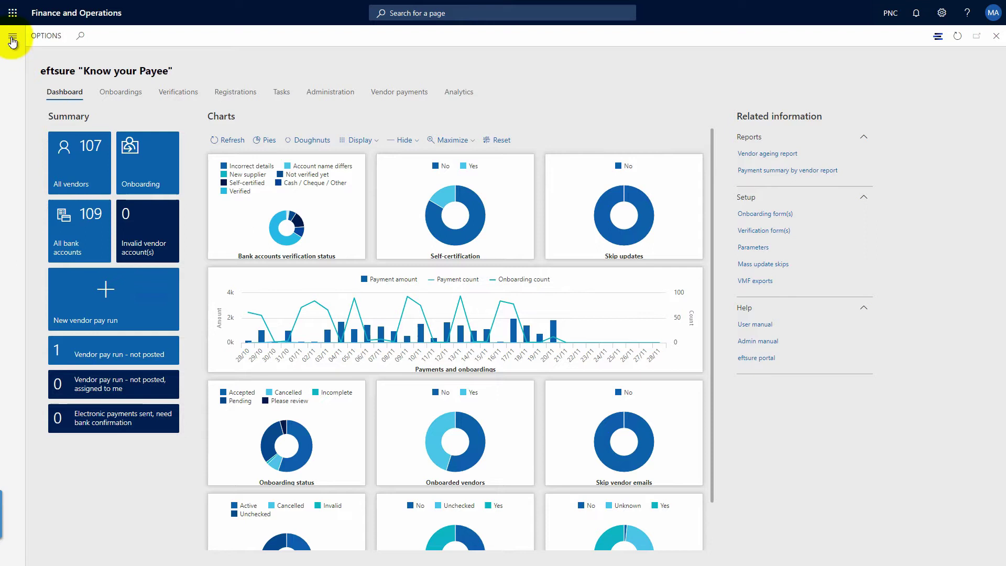
- Start a vendor onboarding for CHES POWER GROUP PTY LTD with the contact's name and e-mail
left_click(11, 32)
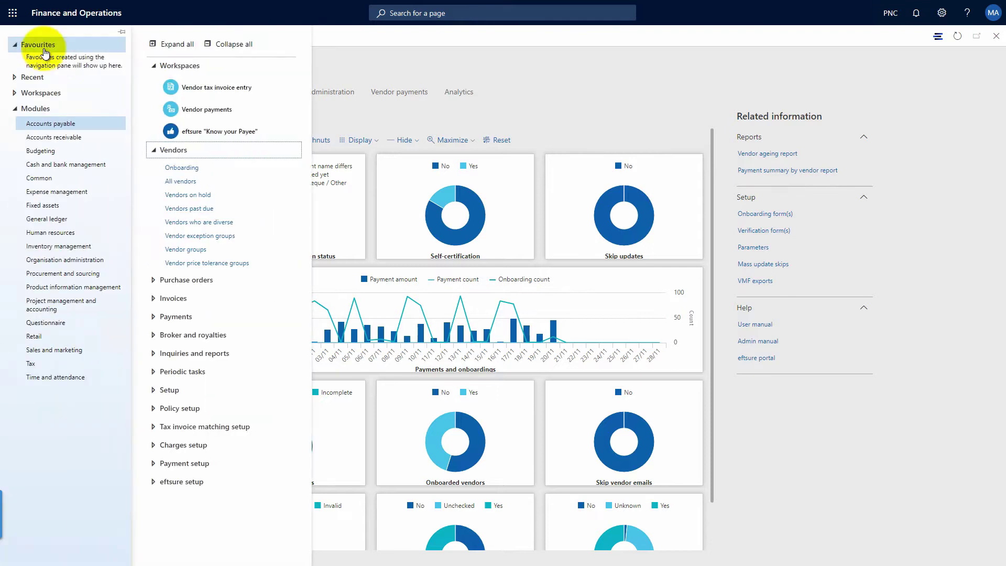
left_click(182, 167)
type("CHES POWER GROUP PTY LTD")
key("Tab")
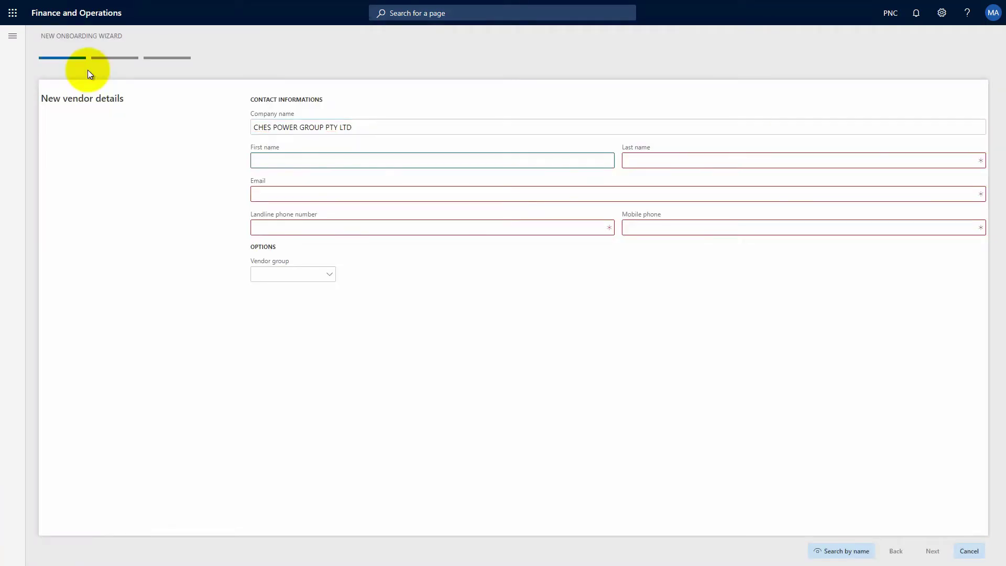
key("Tab")
type("Ches")
key("Tab")
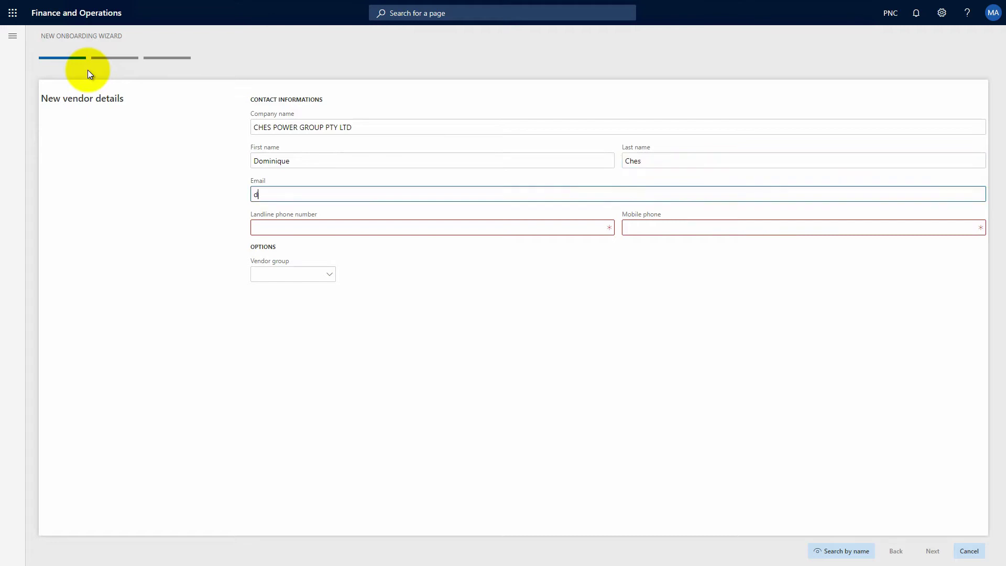
key("Tab")
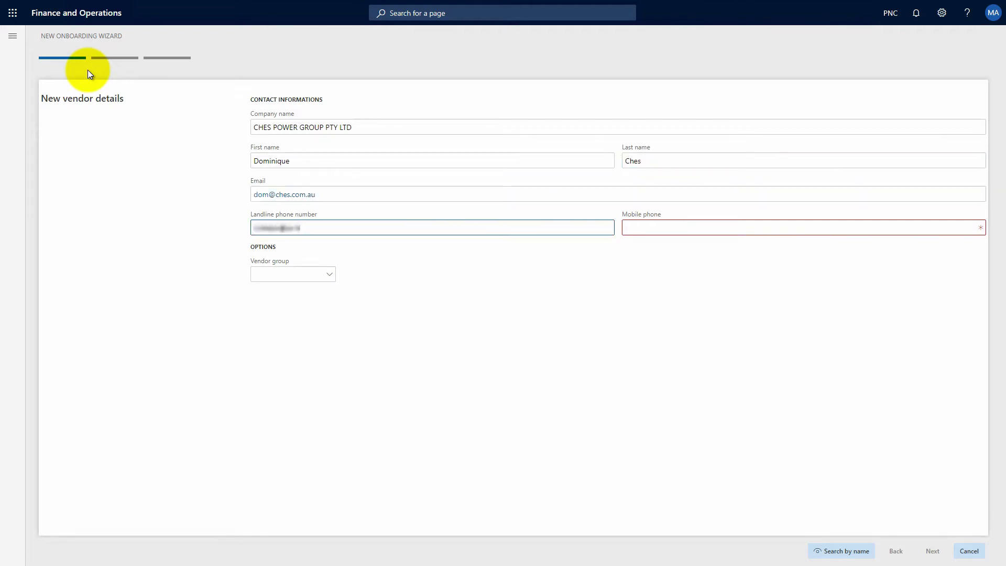
key("Tab")
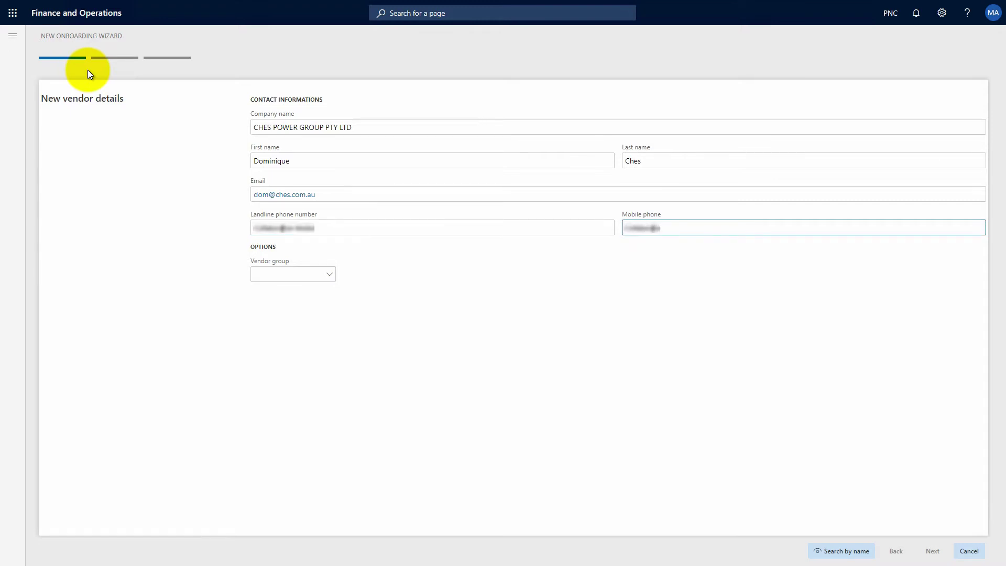
- Assign the new vendor to group DEF and send the onboarding invite
left_click(328, 274)
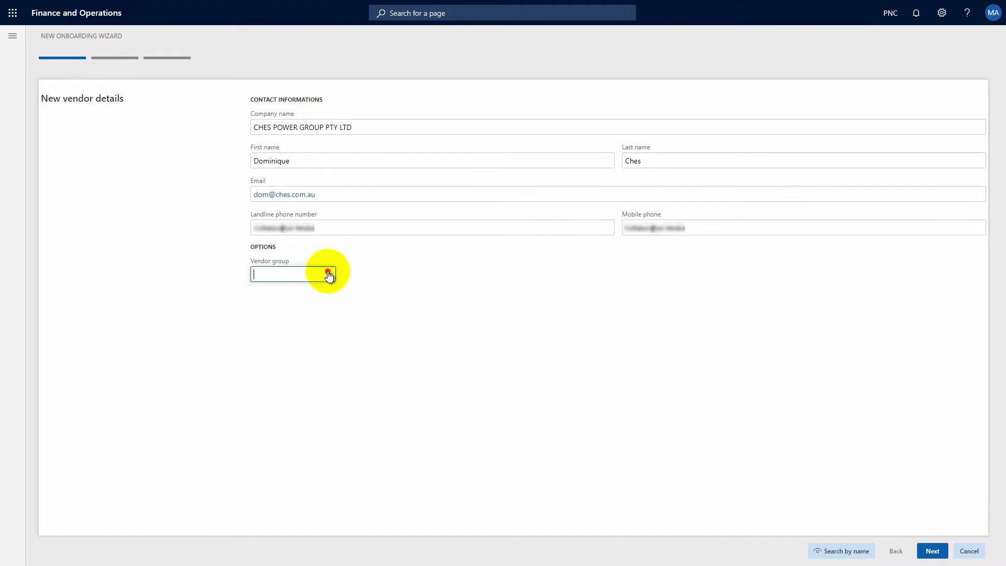
left_click(295, 308)
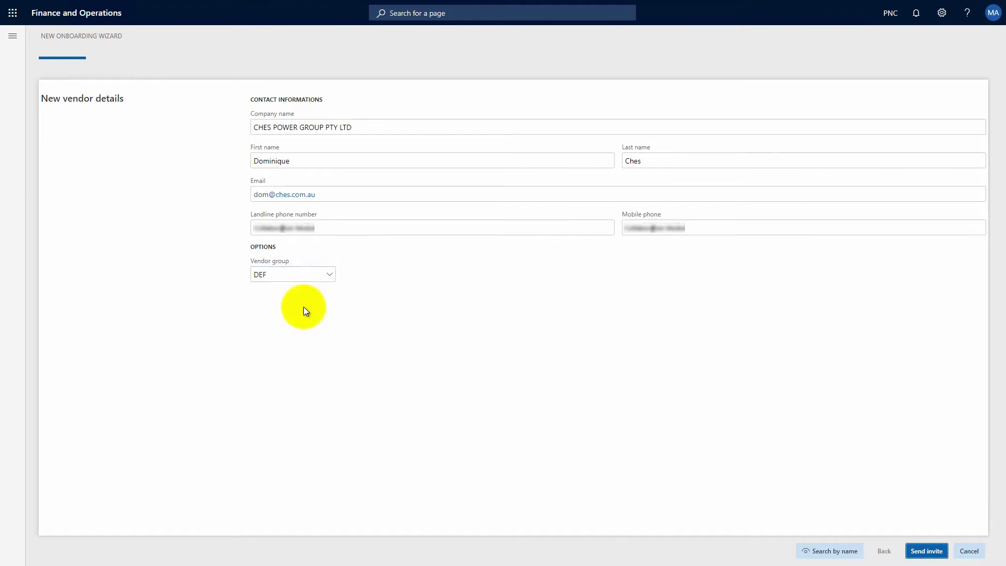
left_click(921, 552)
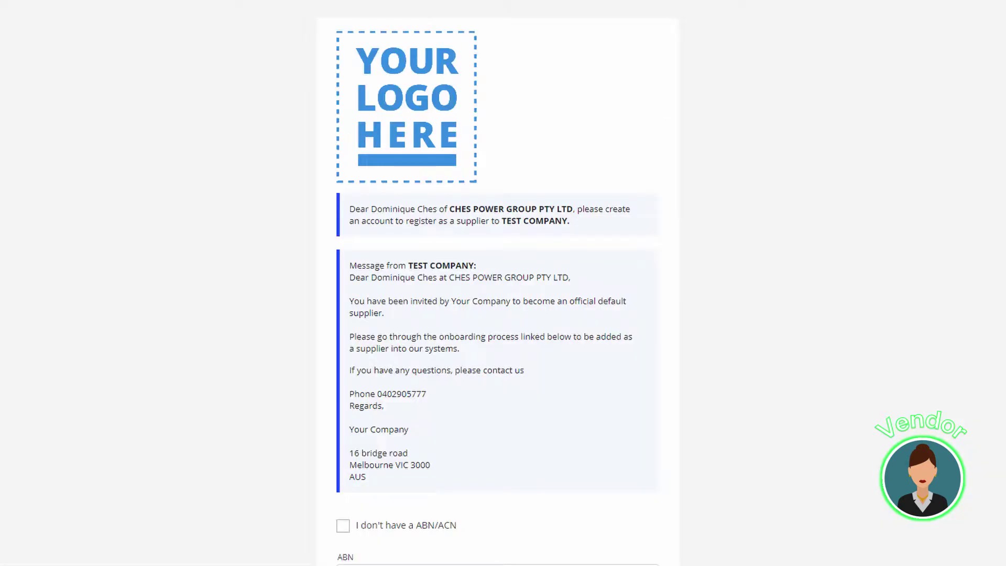
- Select the company's main trading name and continue through the onboarding information pages
scroll(498, 283, "down", 10)
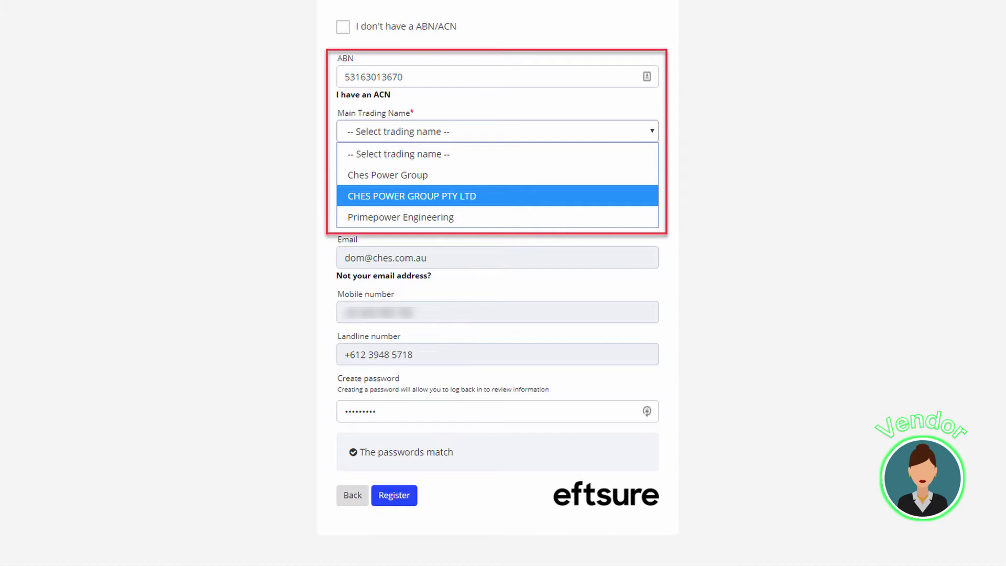
left_click(388, 175)
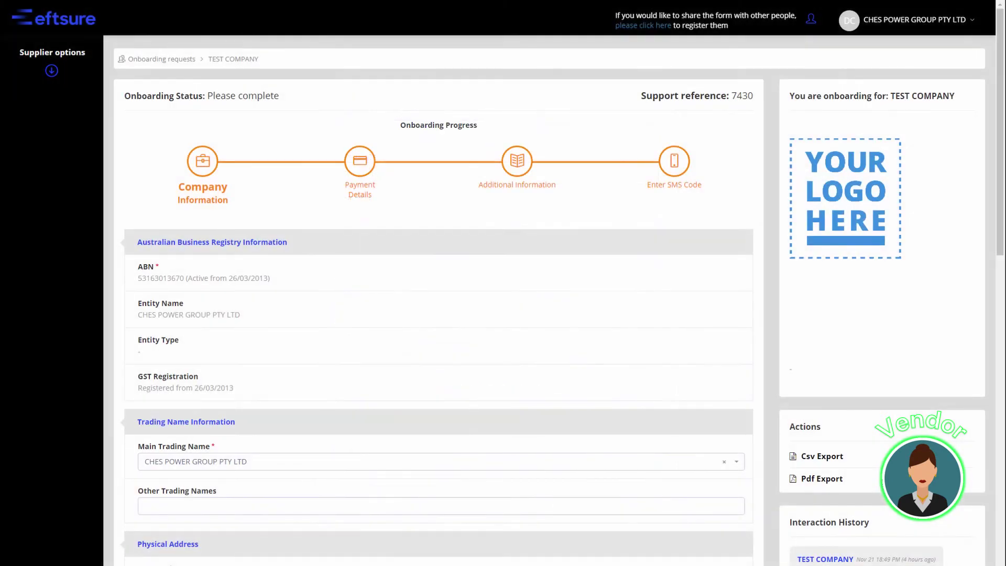
scroll(435, 283, "down", 4)
scroll(435, 283, "down", 7)
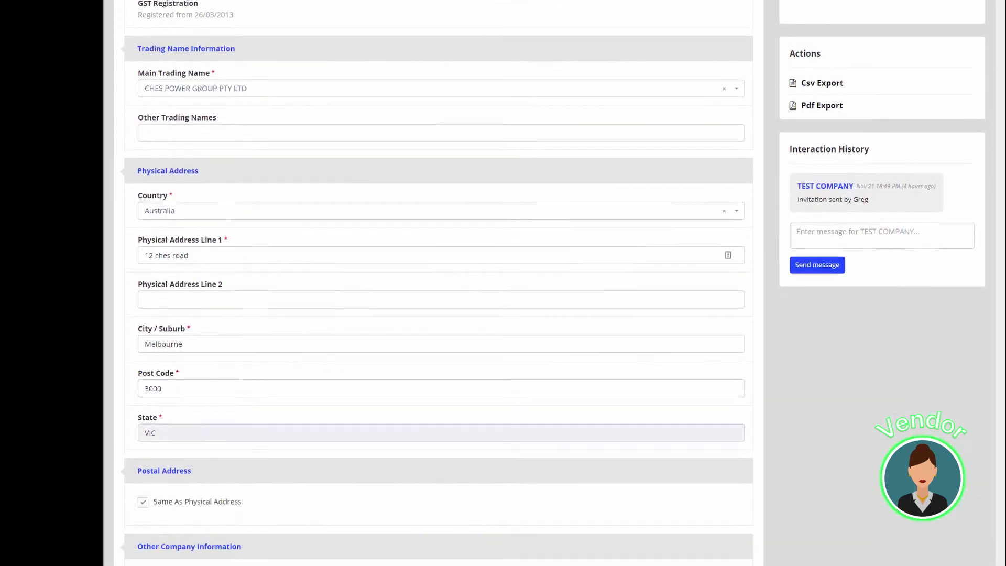
scroll(434, 283, "down", 2)
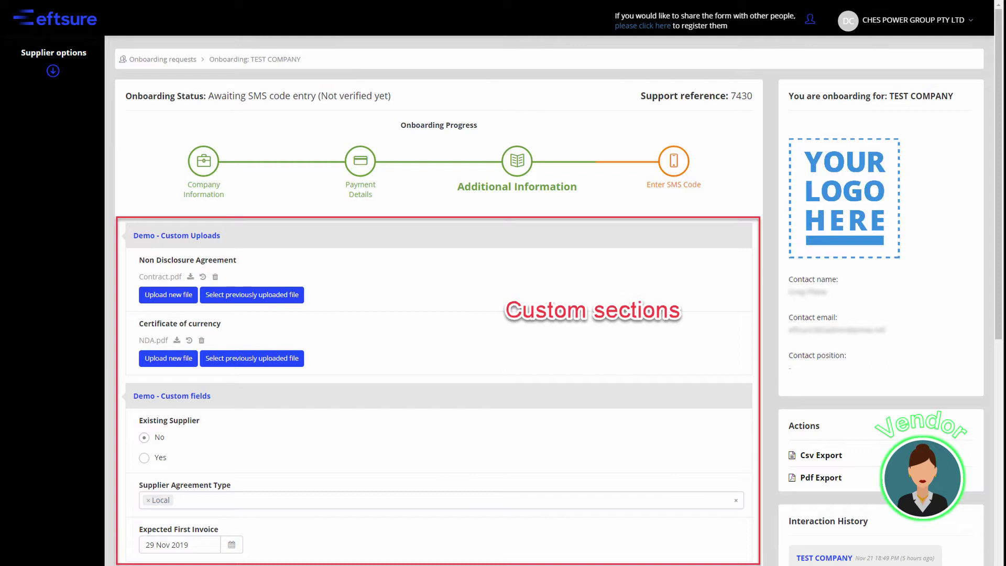
scroll(438, 315, "down", 7)
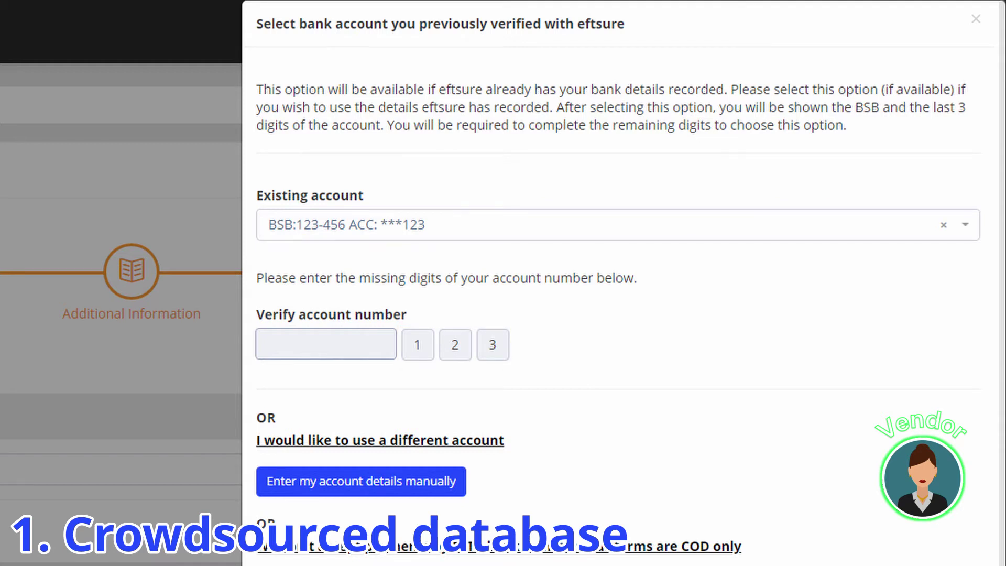
- Enter the missing bank account digits to confirm the previously verified account
type("123456")
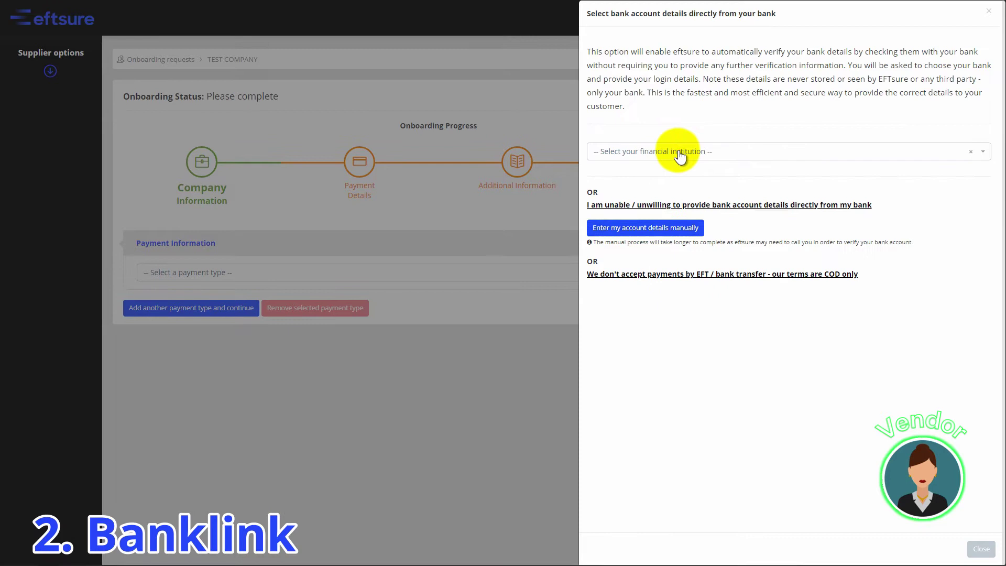
- Choose Demo Bank as the supplier's financial institution
left_click(677, 152)
scroll(678, 210, "down", 5)
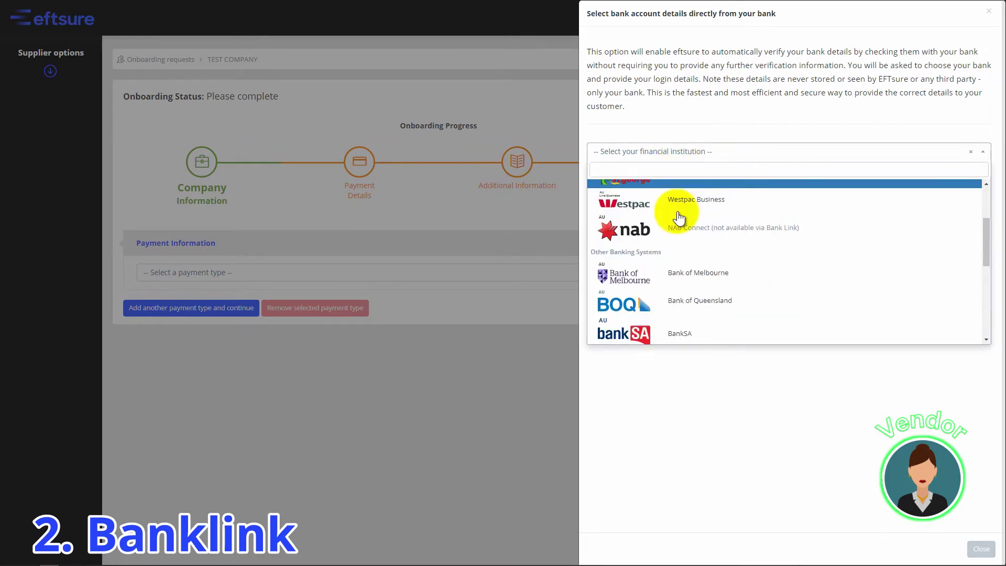
scroll(678, 215, "down", 2)
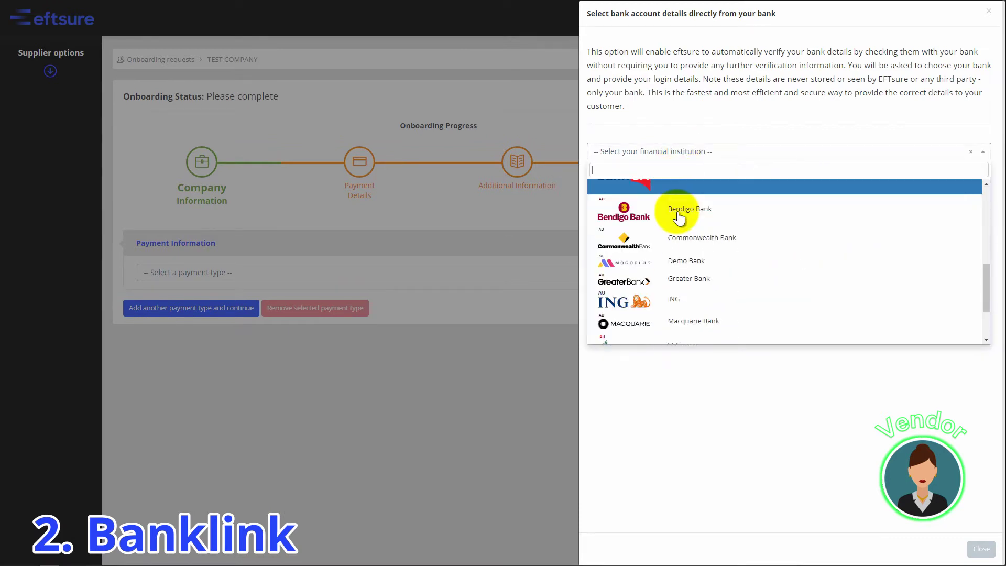
left_click(679, 257)
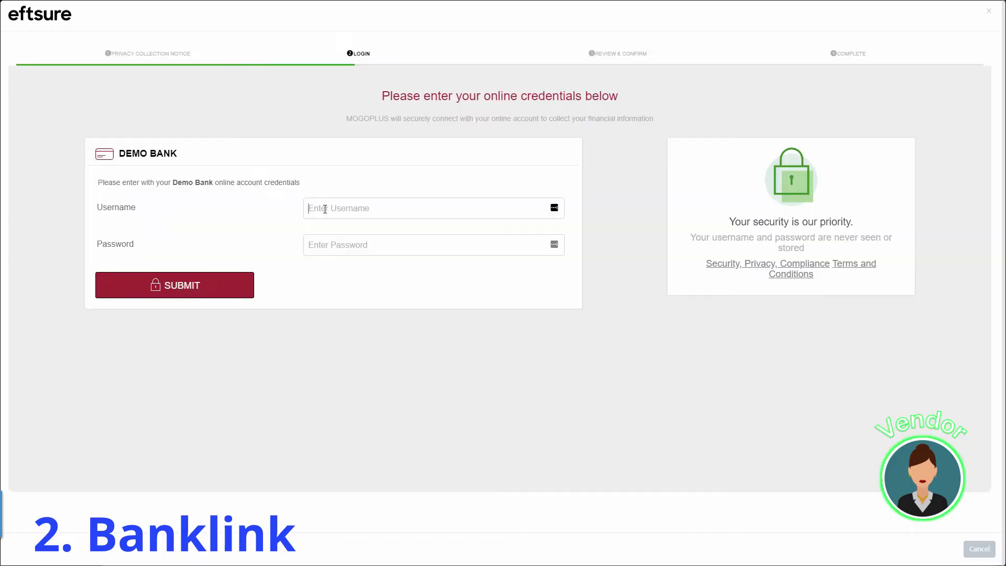
- Log in to Demo Bank with the bank username and password and submit
left_click(325, 209)
type("John Smith")
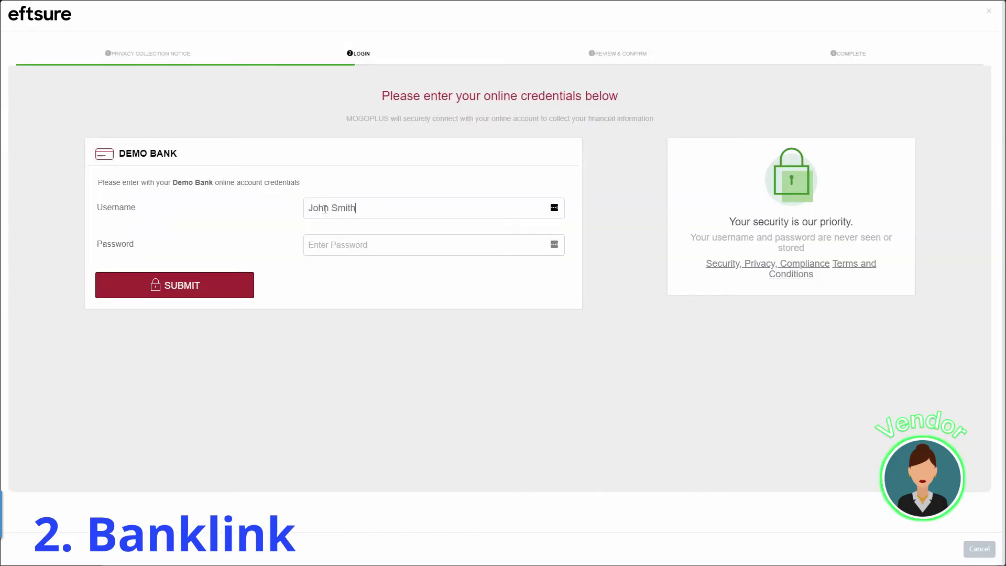
key("Tab")
type("p")
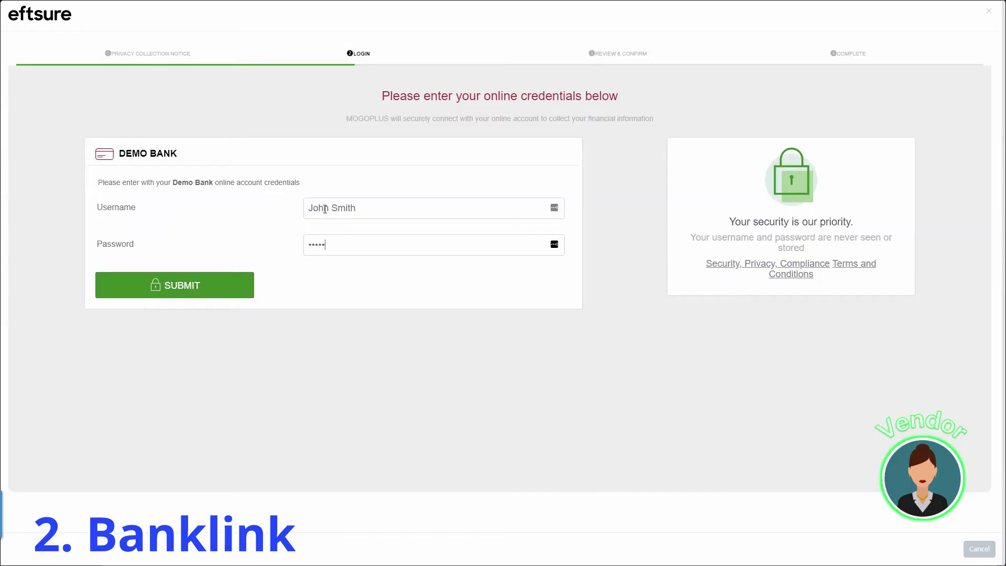
left_click(209, 288)
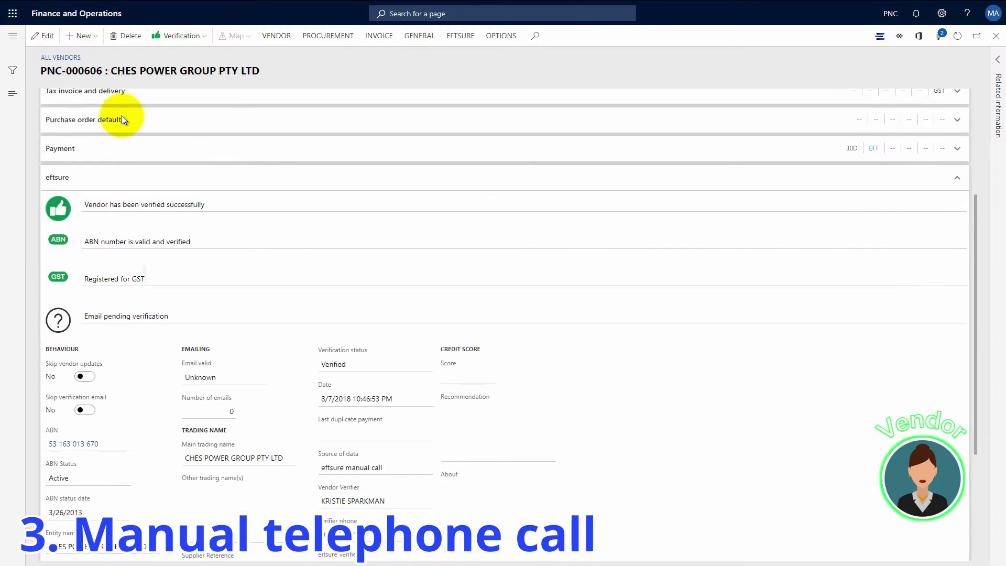
scroll(122, 116, "down", 3)
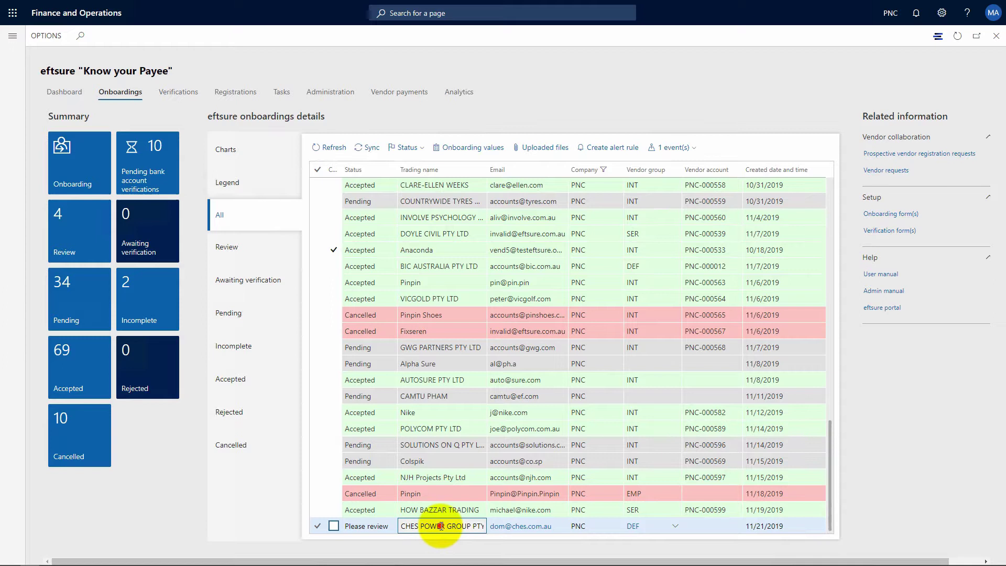
left_click(473, 153)
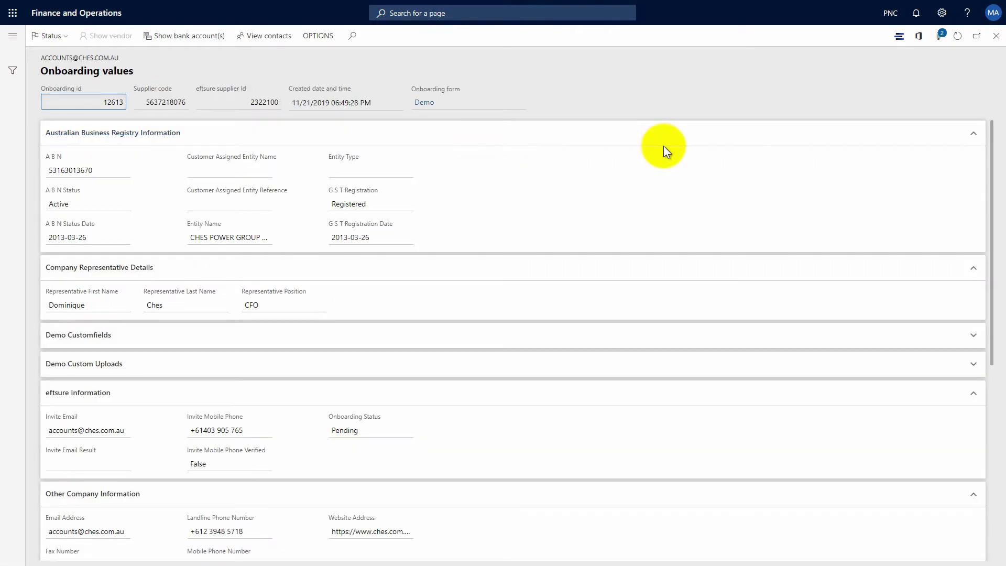
left_click_drag(994, 178, 994, 385)
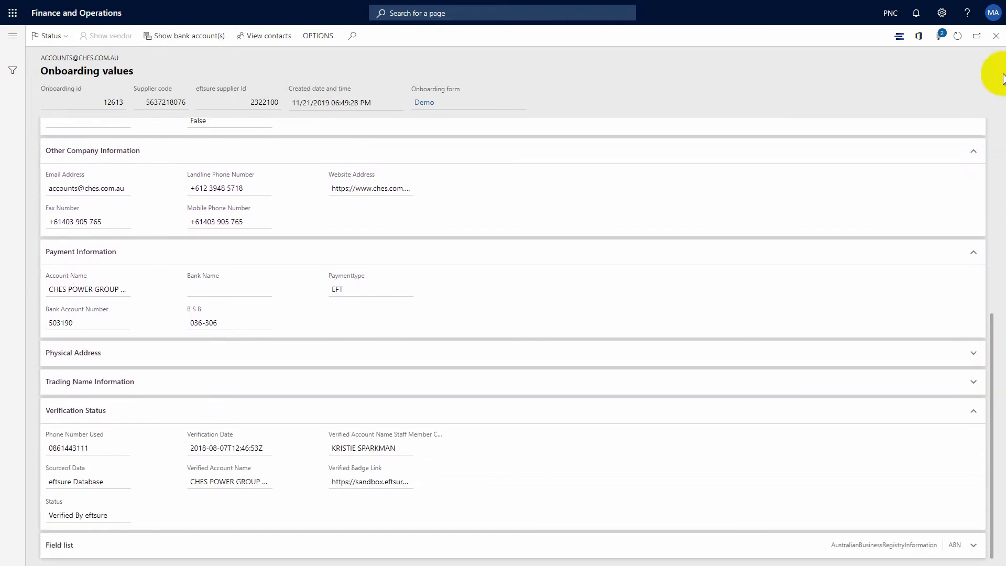
left_click(944, 36)
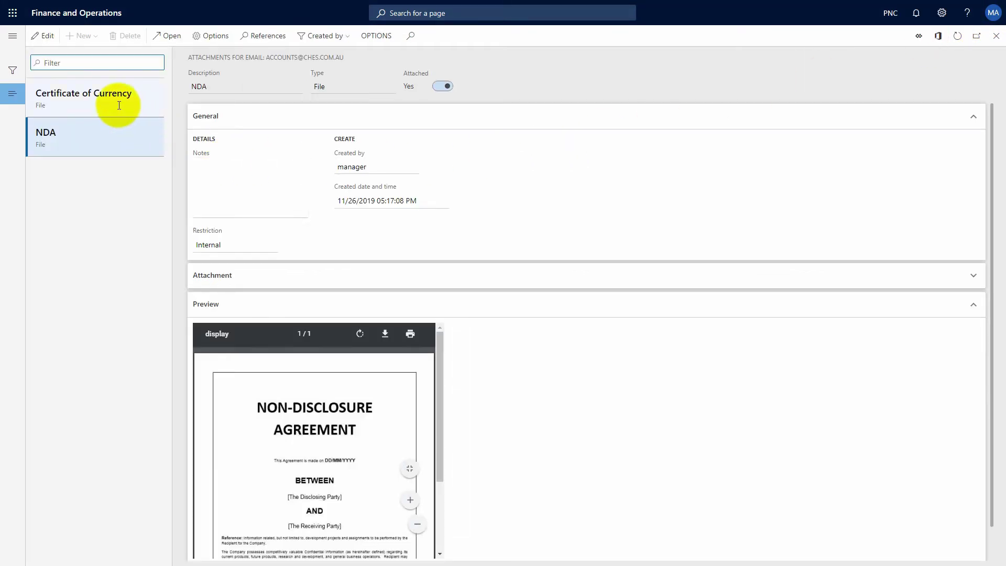
left_click(117, 103)
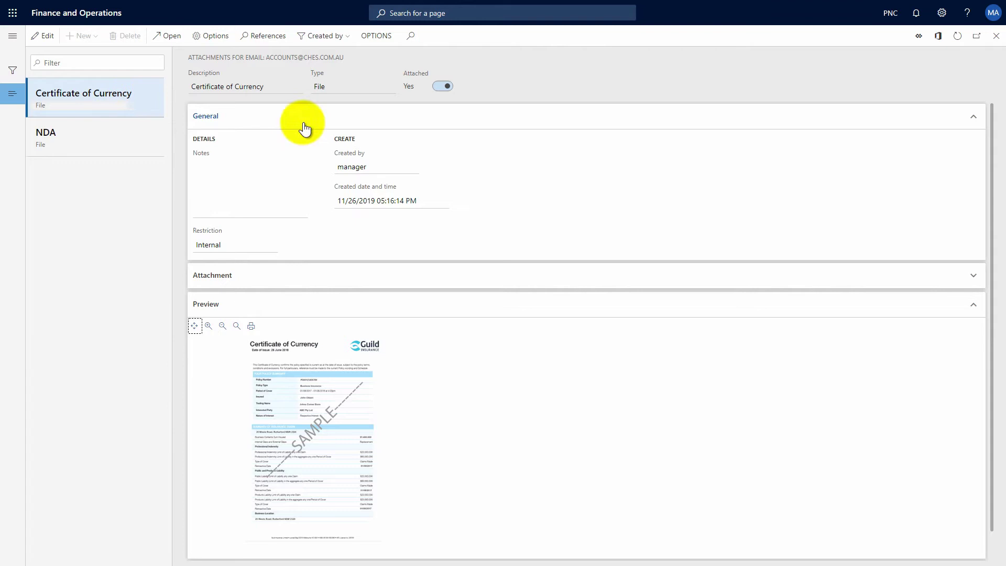
- Accept the CHES POWER GROUP onboarding and check the newly created vendor's options
left_click(998, 38)
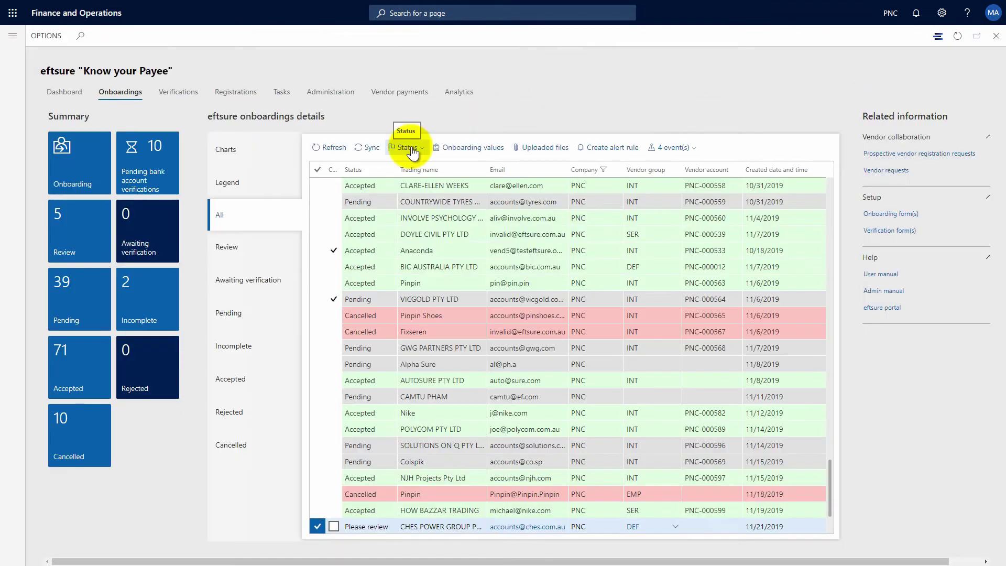
left_click(412, 151)
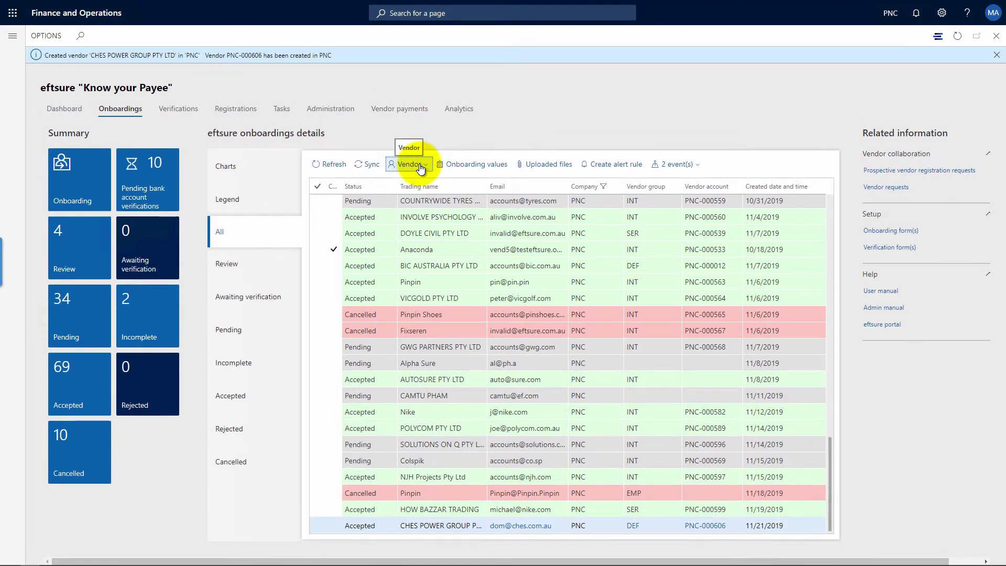
mouse_move(697, 528)
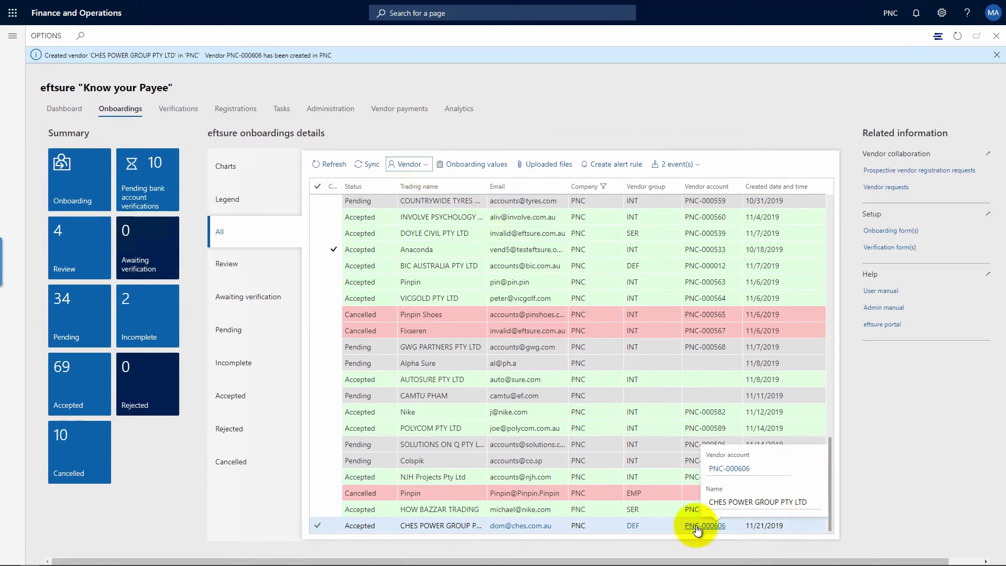
left_click(413, 165)
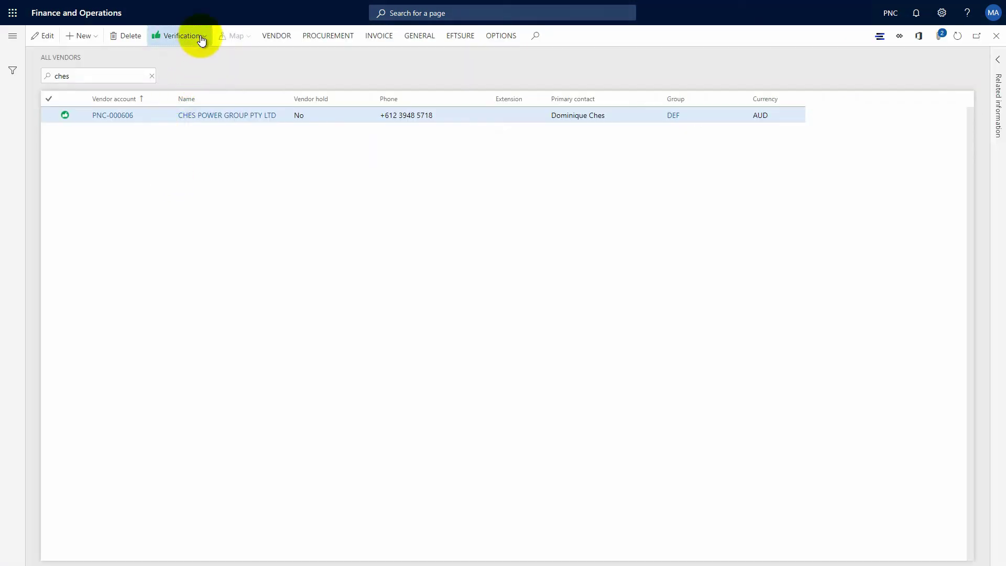
- Start a Request details verification for CHES POWER GROUP and proceed past the contact form
left_click(202, 40)
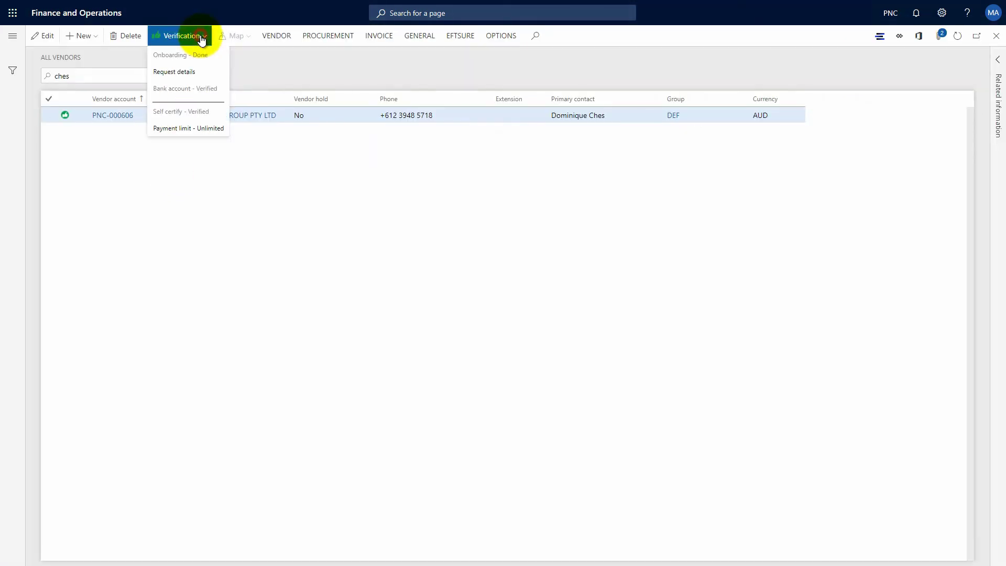
left_click(181, 72)
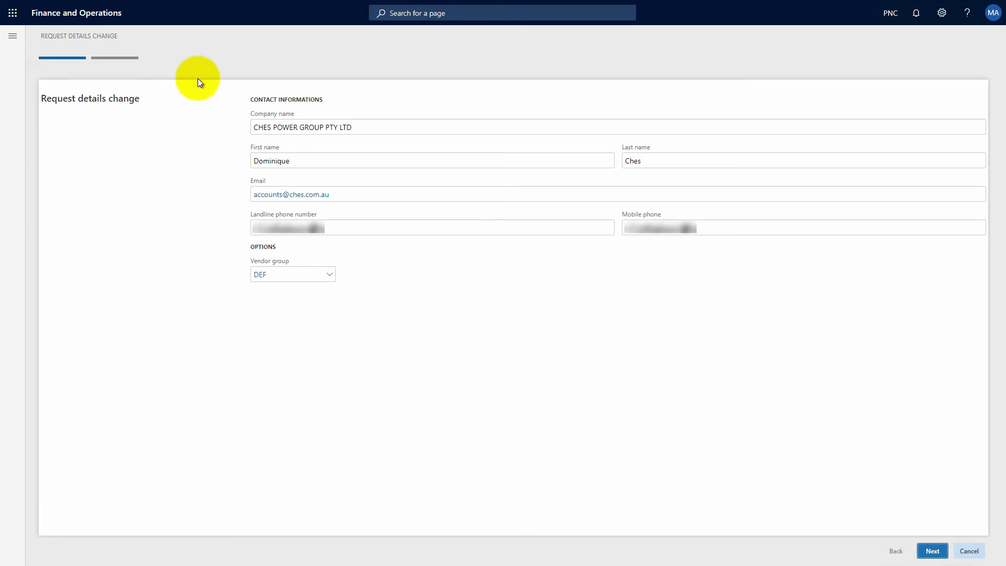
left_click(932, 551)
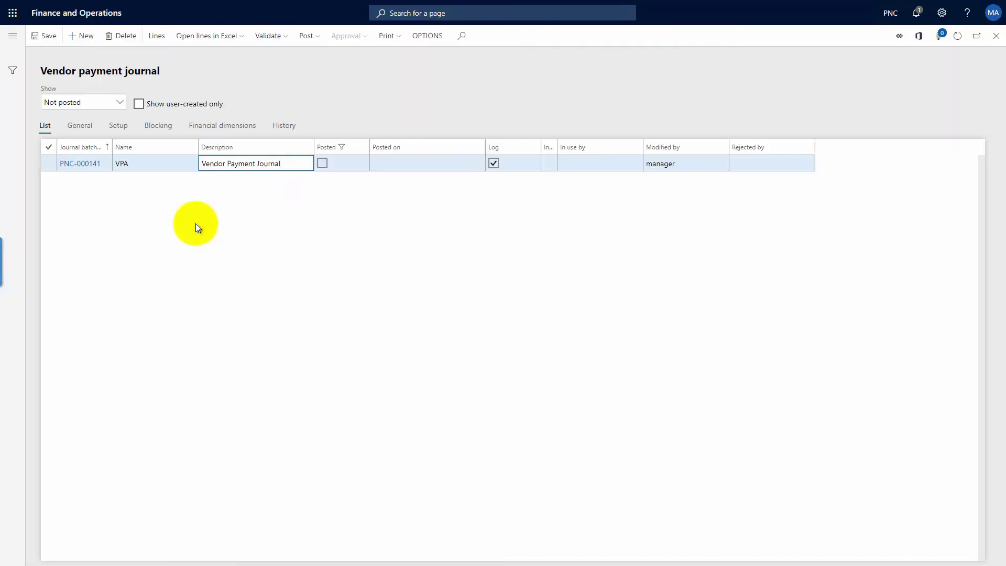
- Add a new payment journal line with vendor account CHES POWER GROUP (PNC-000606)
left_click(157, 40)
left_click(152, 298)
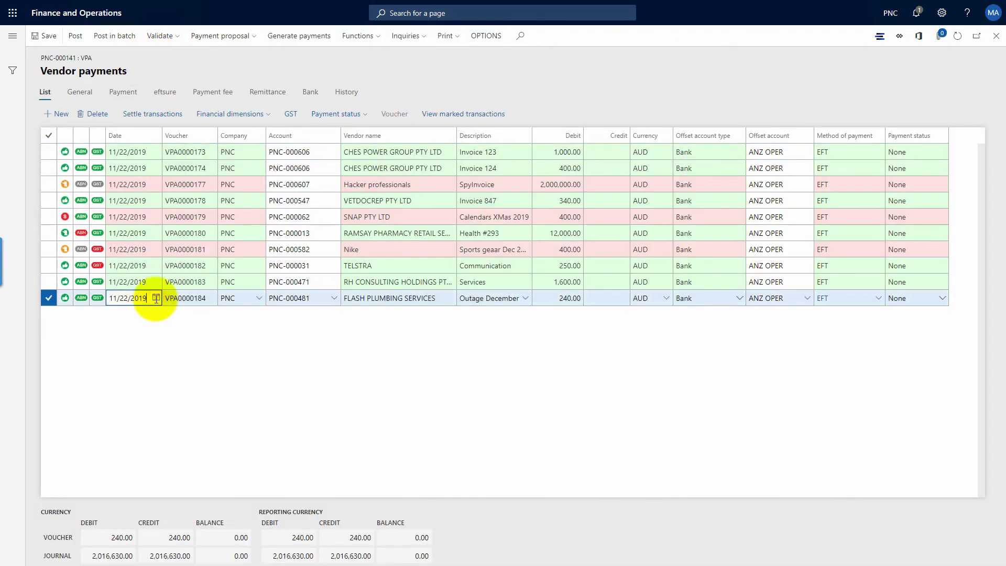
key("Down")
left_click(280, 316)
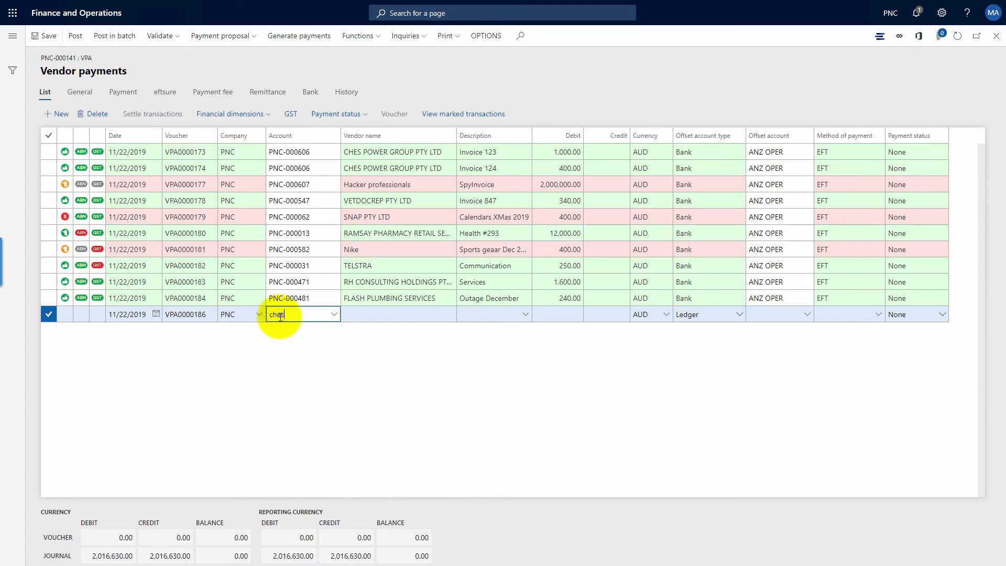
type("ches")
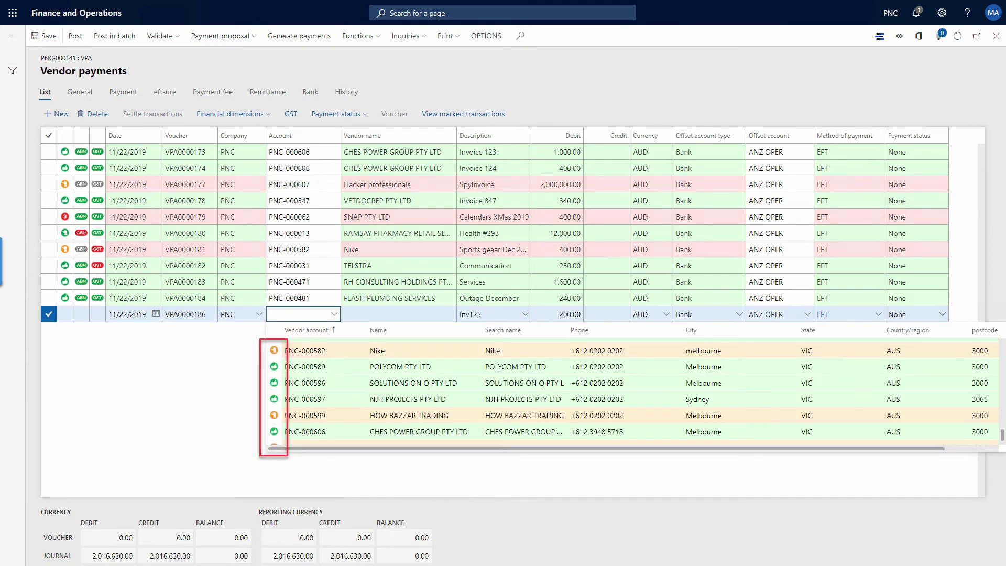
left_click(314, 432)
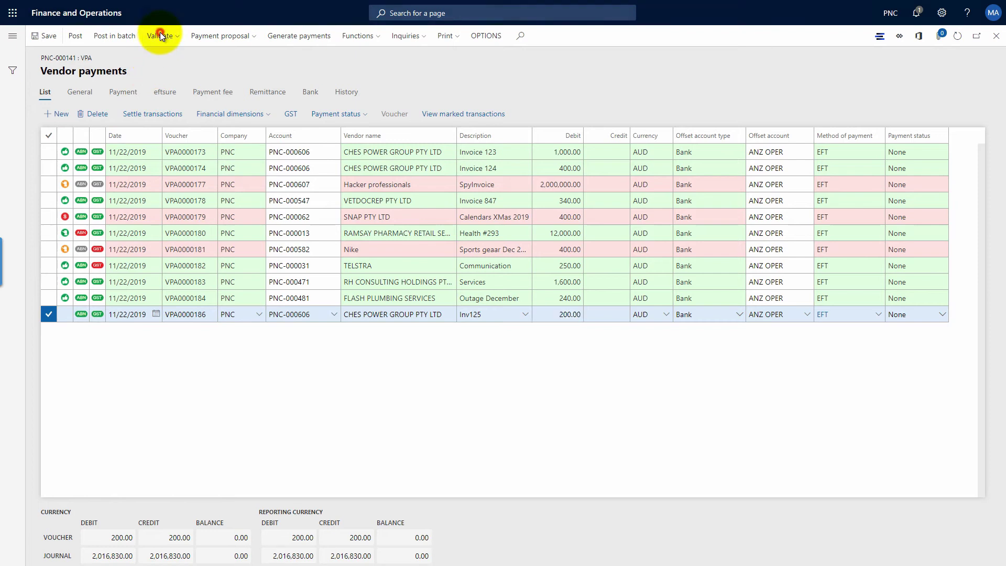
- Validate the journal and see the eftsure warning blocking 3 CHES POWER GROUP payments
left_click(160, 36)
left_click(160, 52)
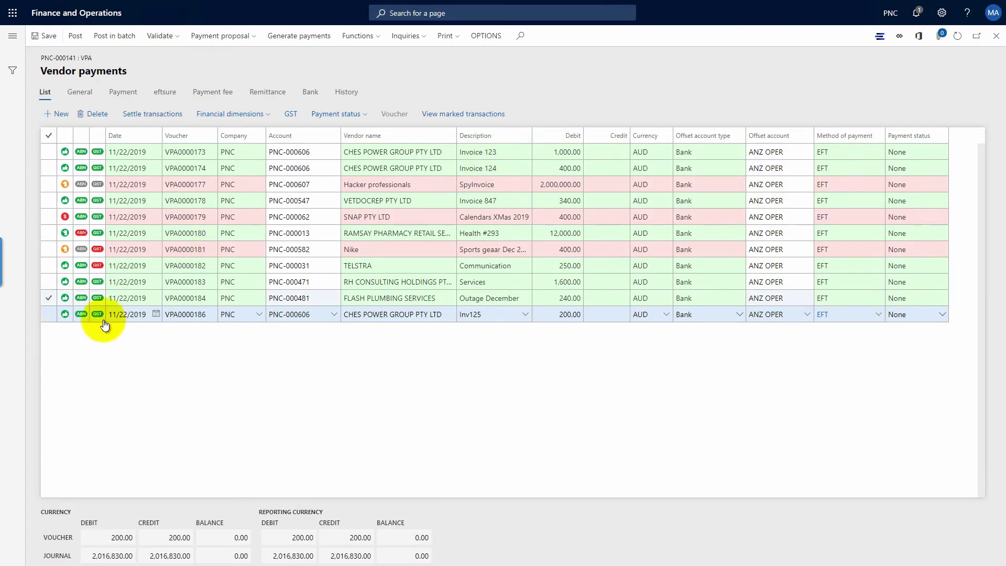
mouse_move(66, 313)
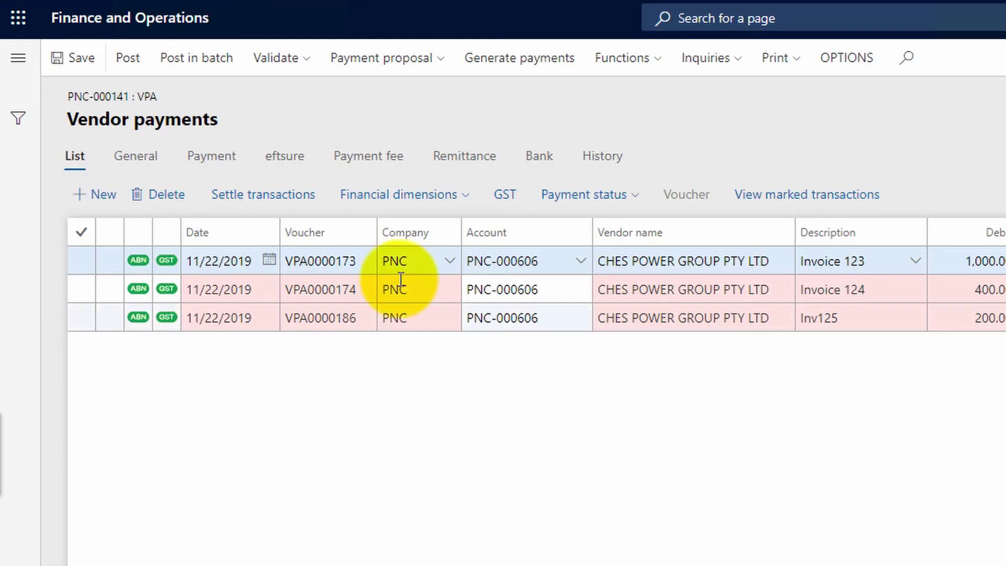
left_click(278, 57)
left_click(281, 90)
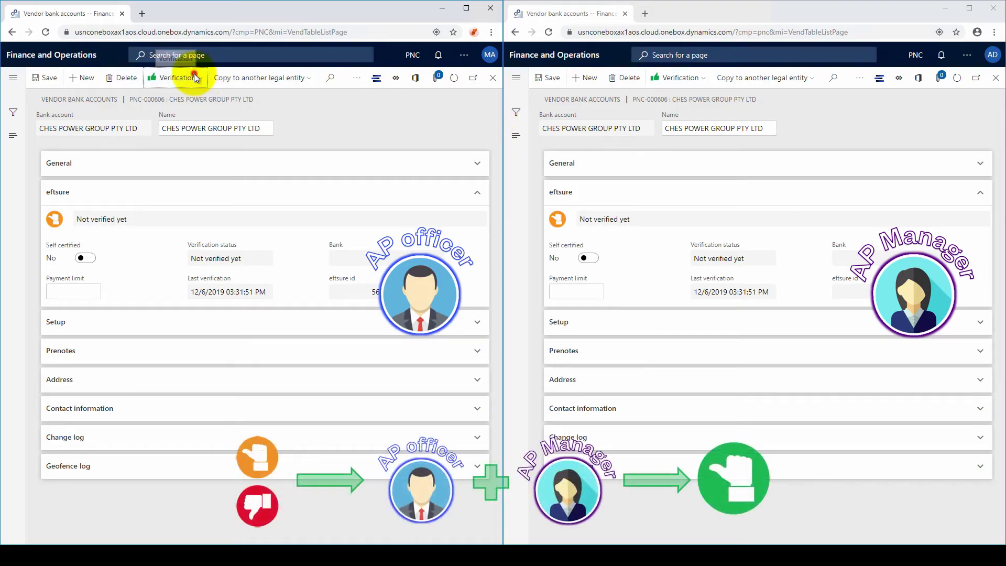
- Self-certify the CHES bank account as AP officer, then approve it as manager
left_click(195, 78)
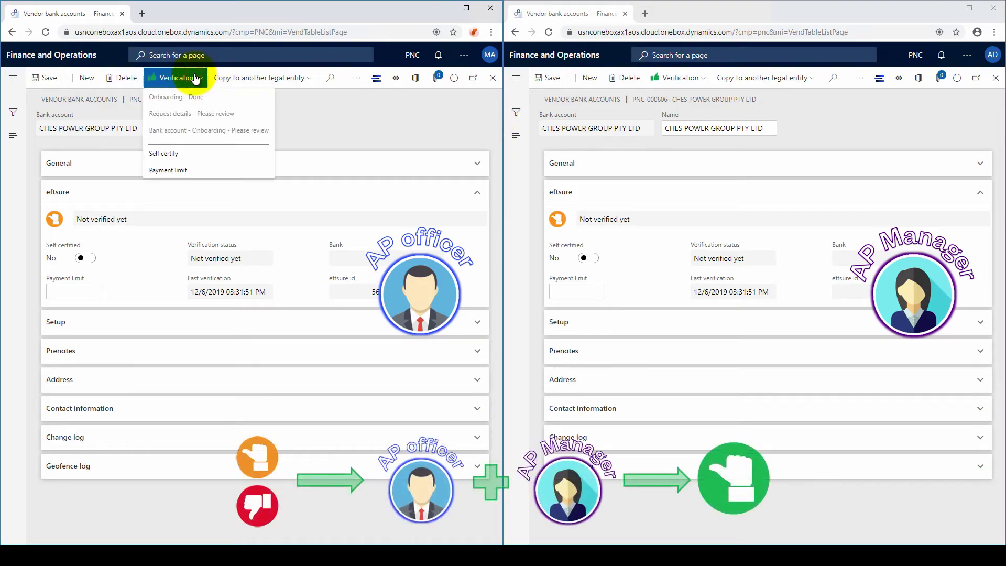
left_click(178, 156)
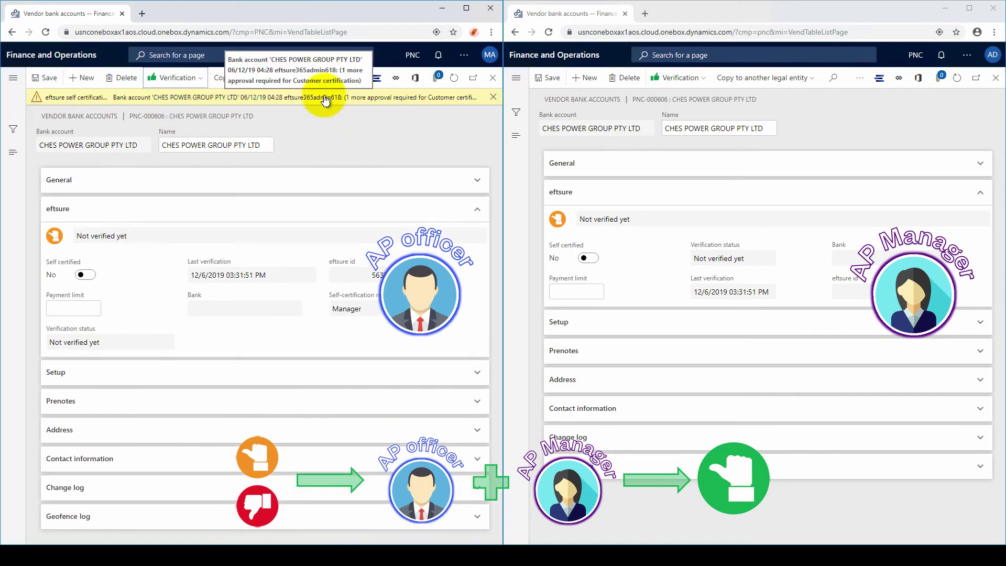
left_click(686, 79)
left_click(667, 153)
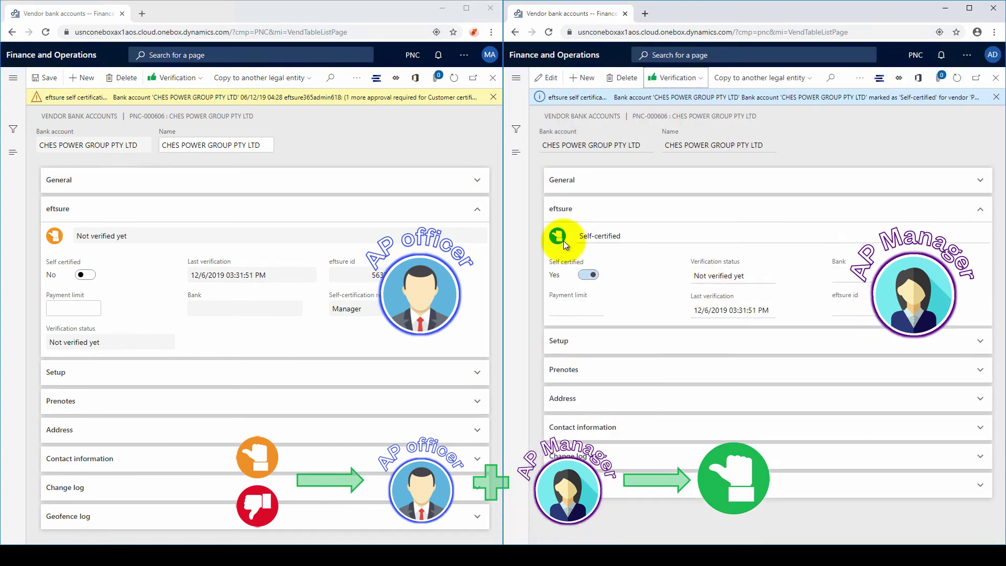
- Refresh the bank account, dismiss the warning, and validate the Invoice 123 payment line
left_click(455, 83)
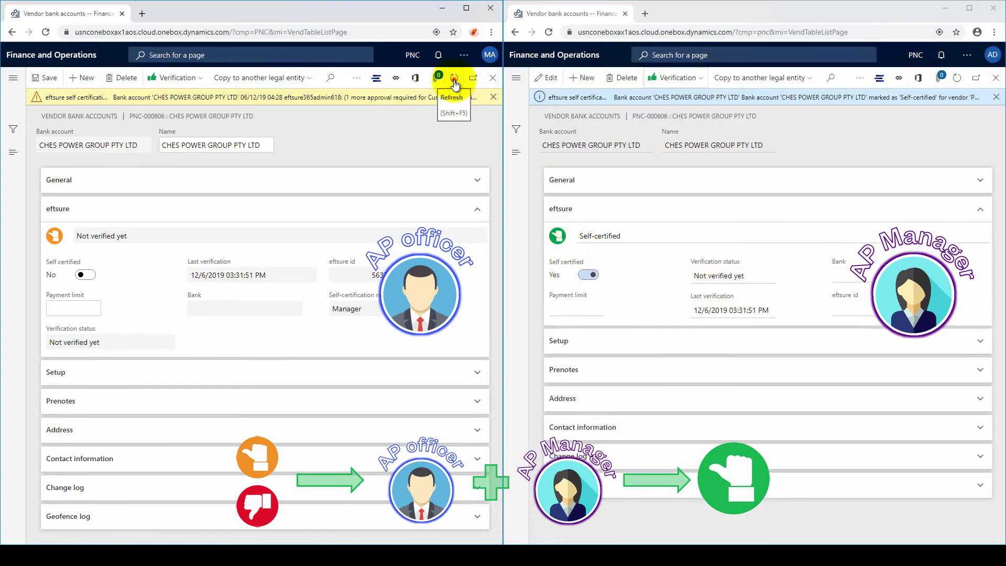
left_click(493, 96)
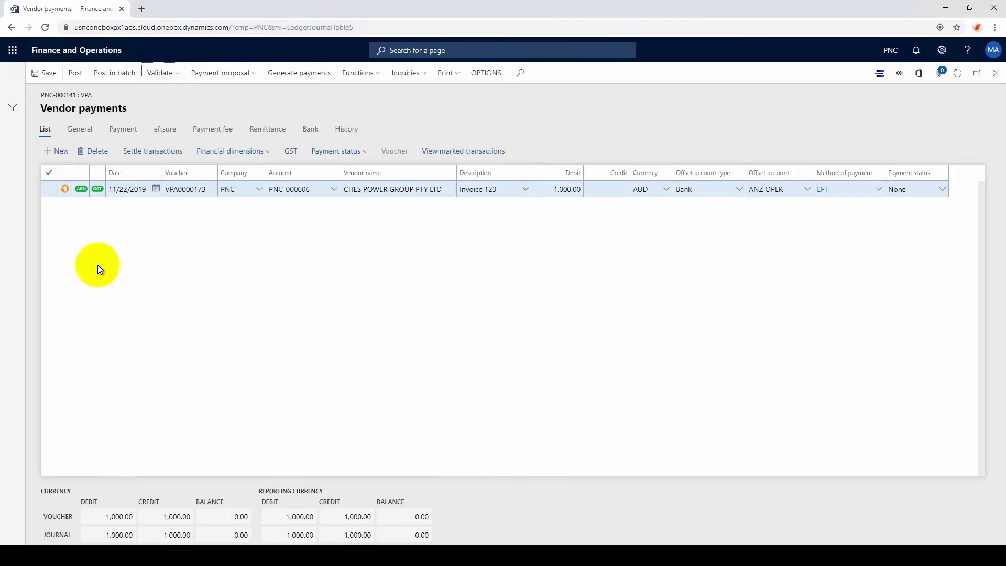
left_click(157, 74)
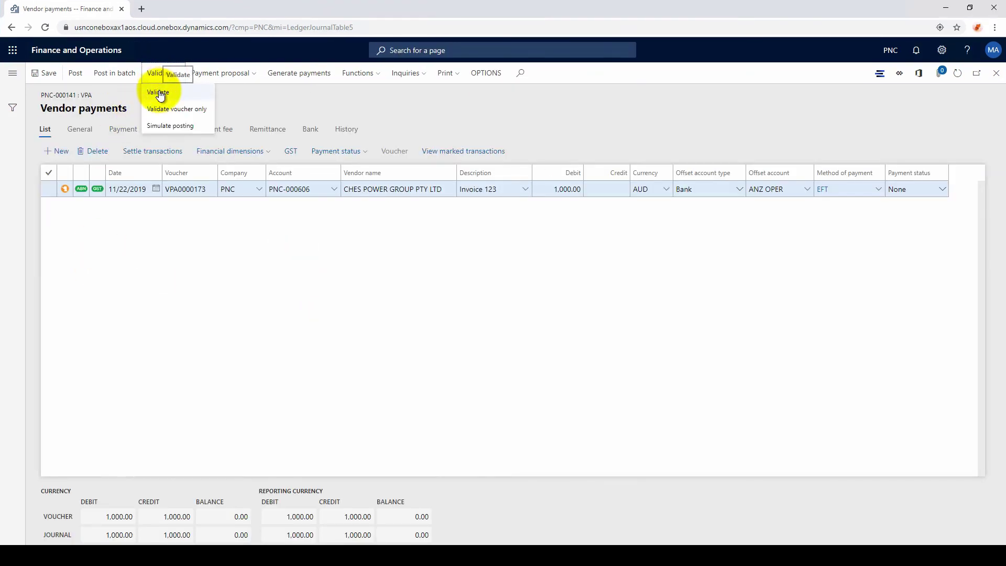
left_click(159, 93)
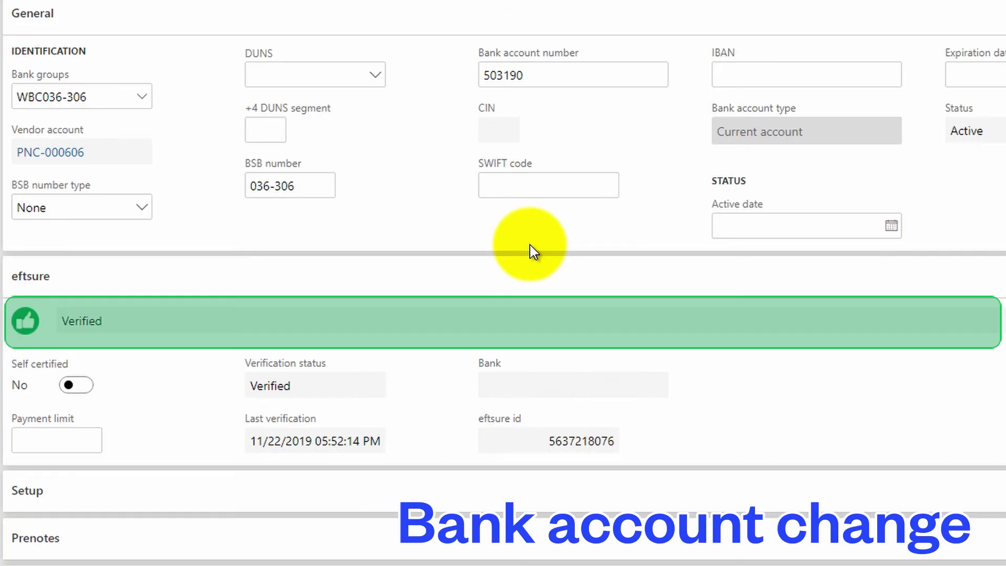
left_click(545, 69)
key("BackSpace")
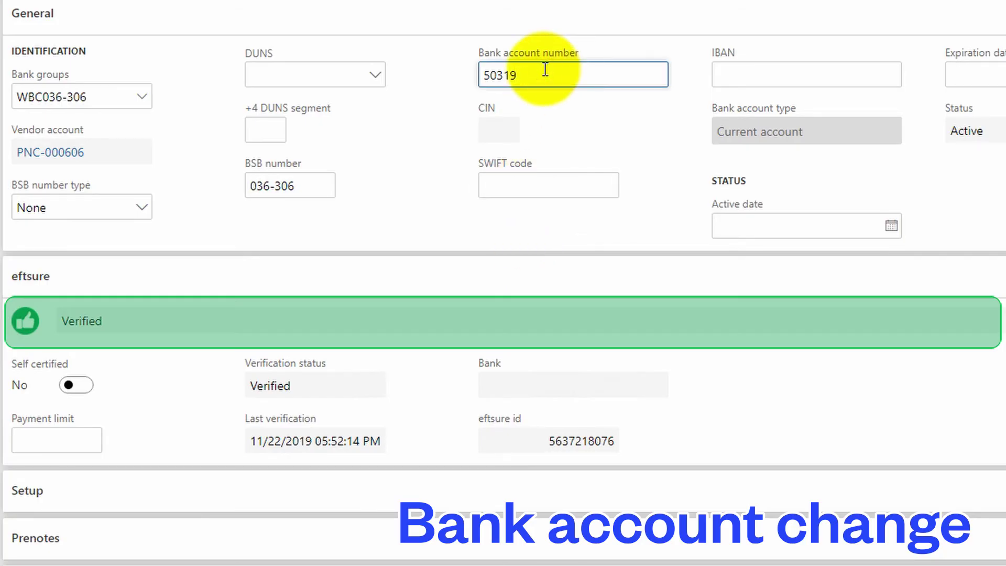
type("9")
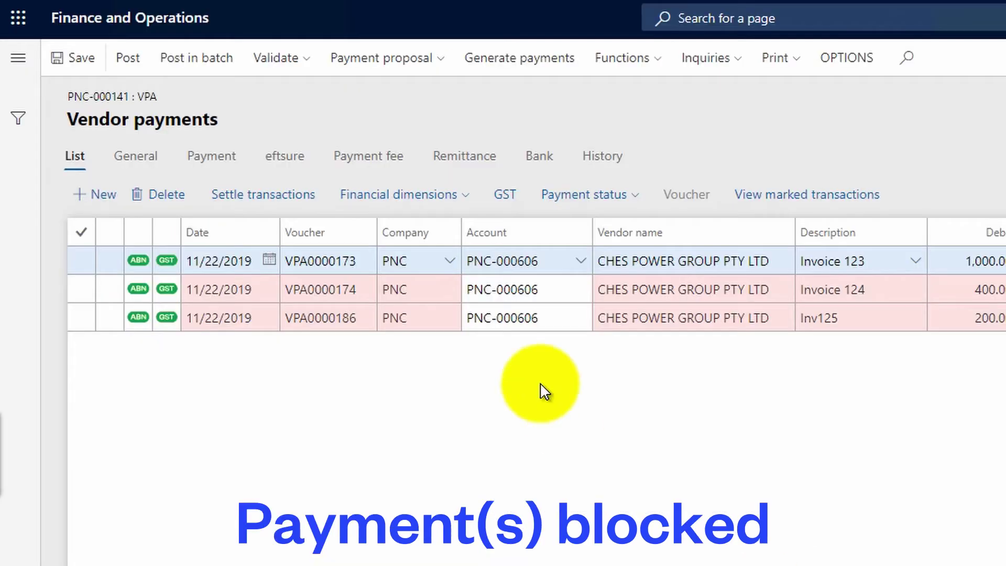
left_click(281, 60)
left_click(282, 92)
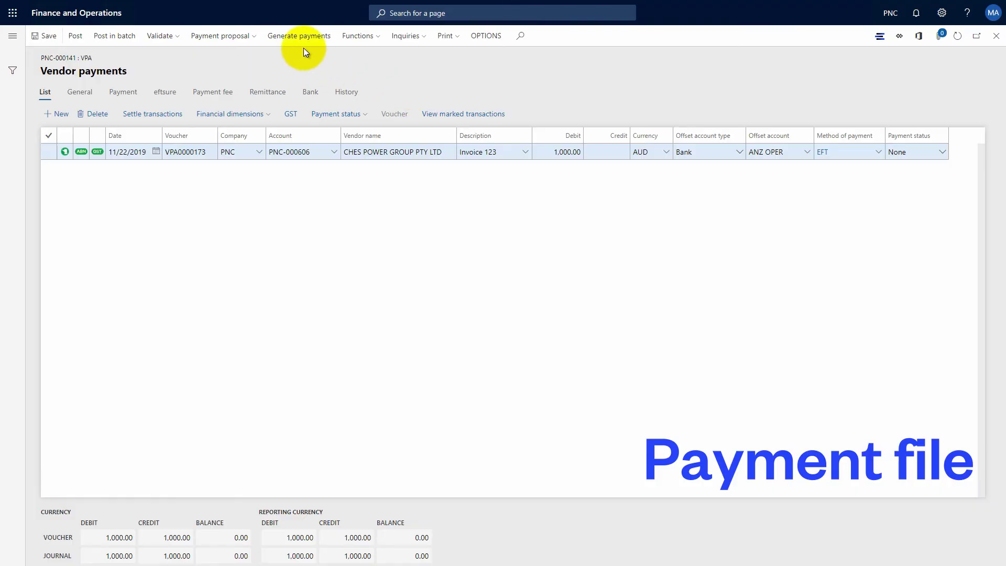
- Generate the EFT payment file from ANZ OPER in ANZ format for Invoice 123
left_click(300, 41)
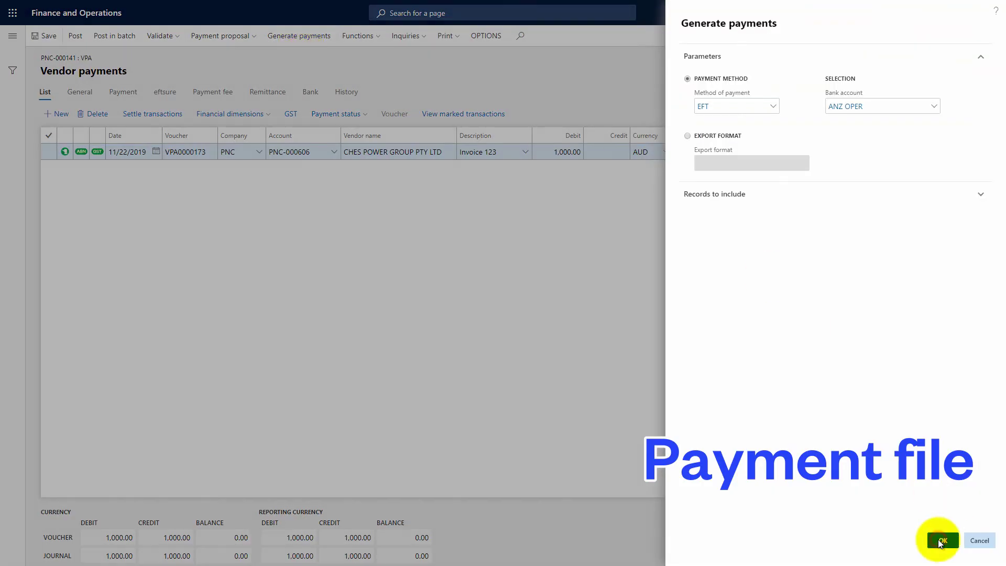
left_click(940, 542)
left_click(941, 541)
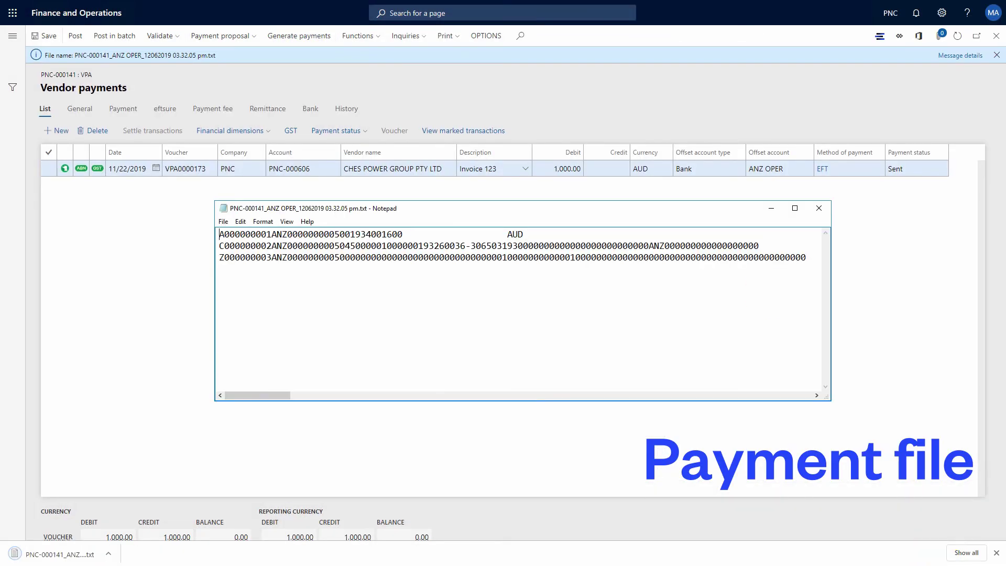